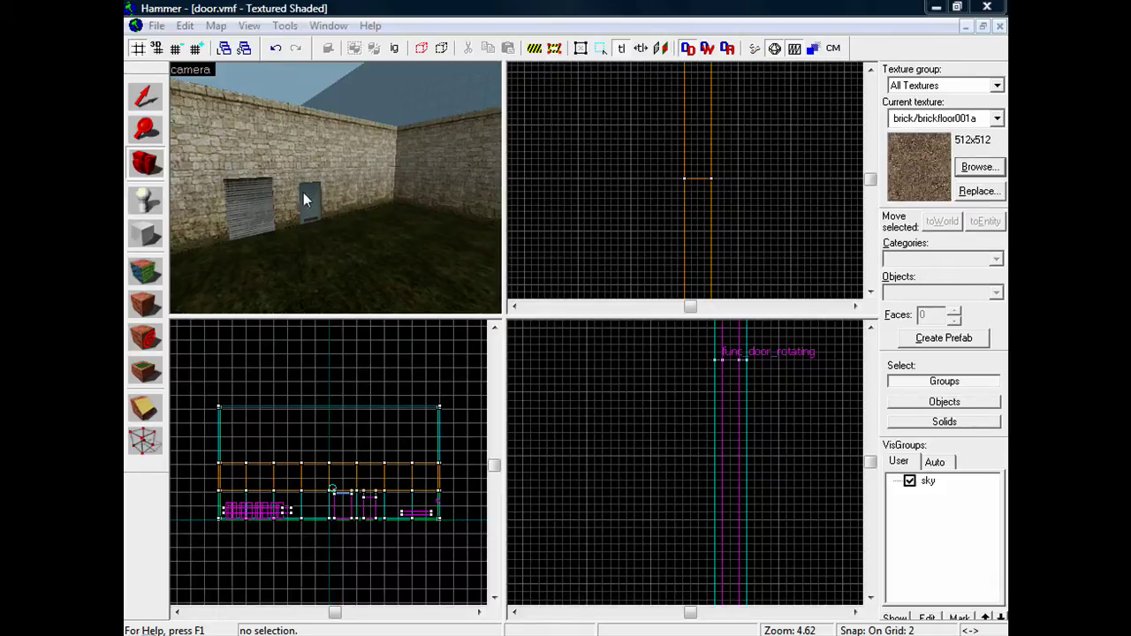
- Turn off the Use Opens flag of the blue-grey rotating door and apply the change
drag(324, 187, 335, 187)
key(w)
key(w)
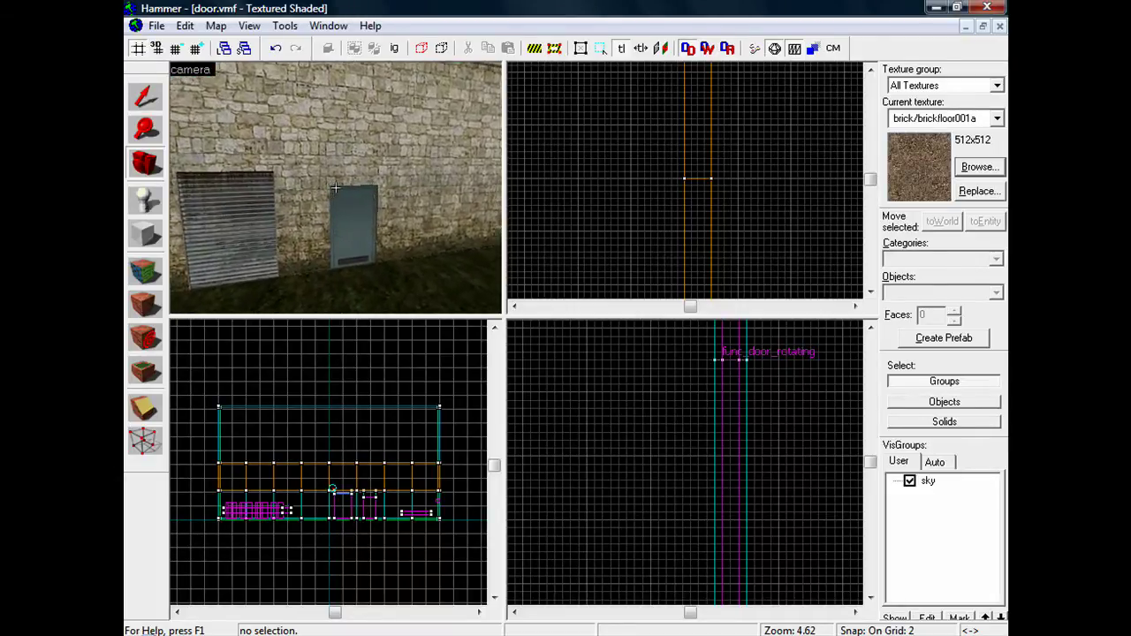
key(a)
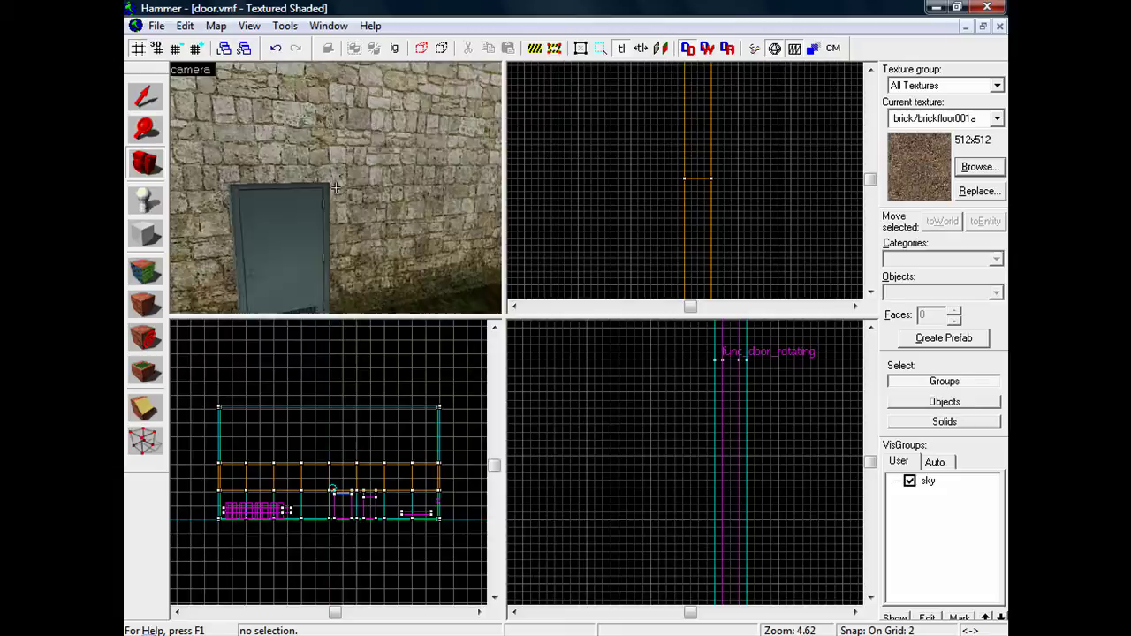
key(d)
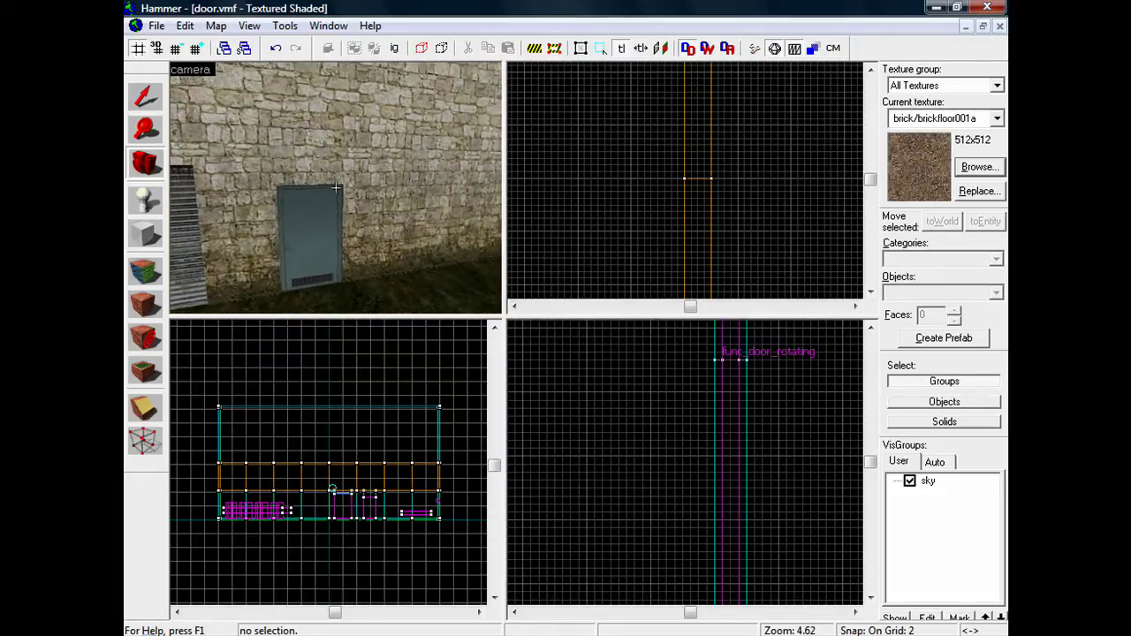
key(w)
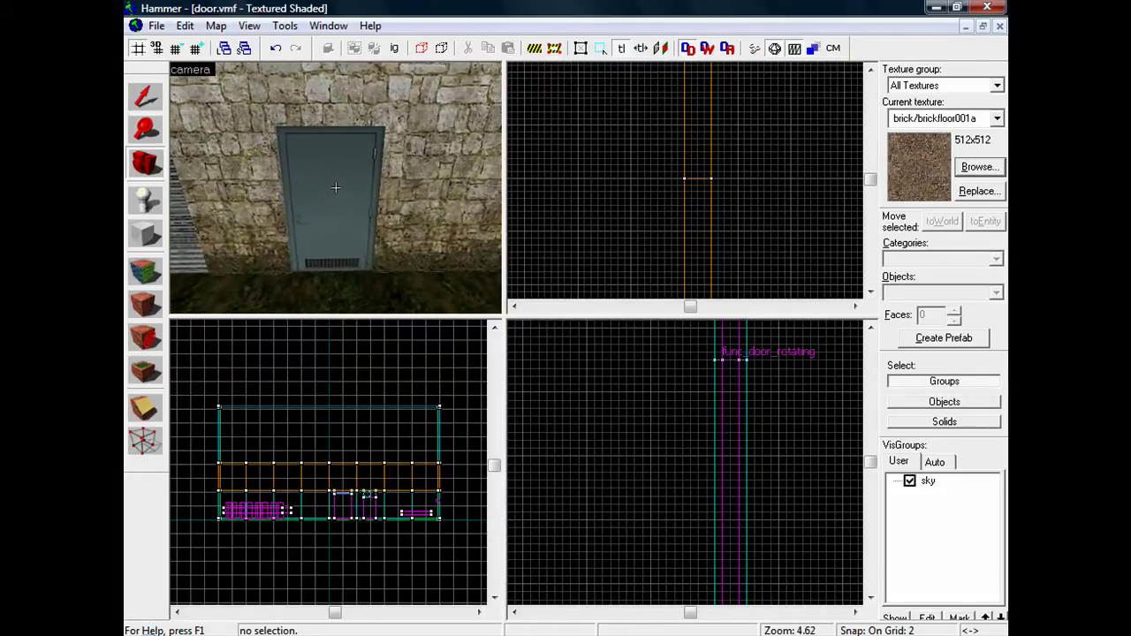
click(146, 99)
click(315, 155)
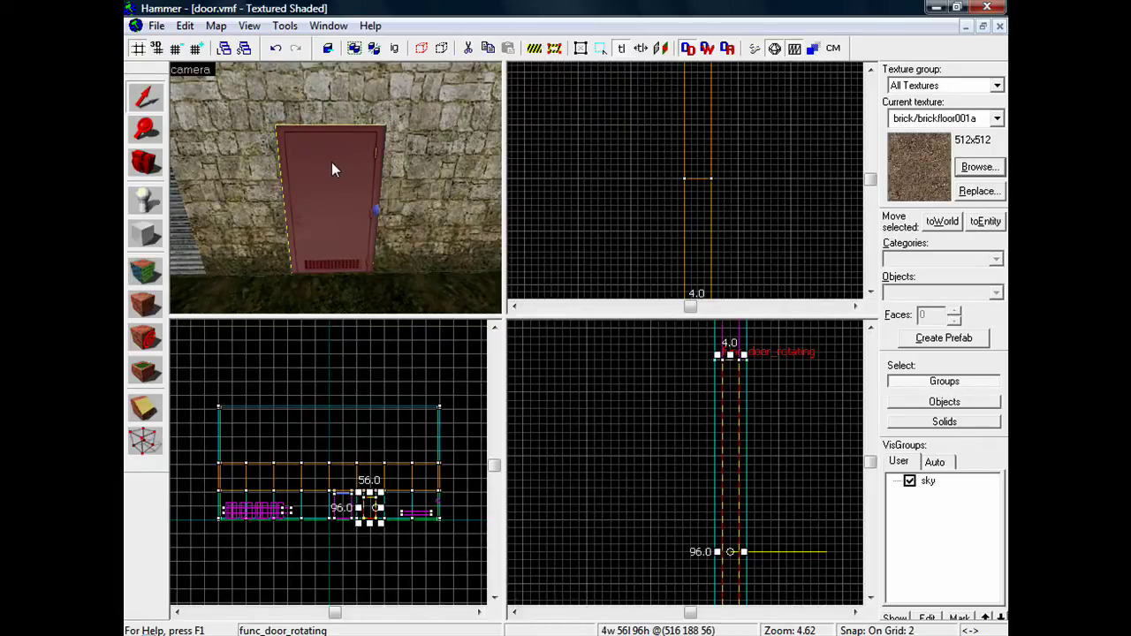
key(alt+Return)
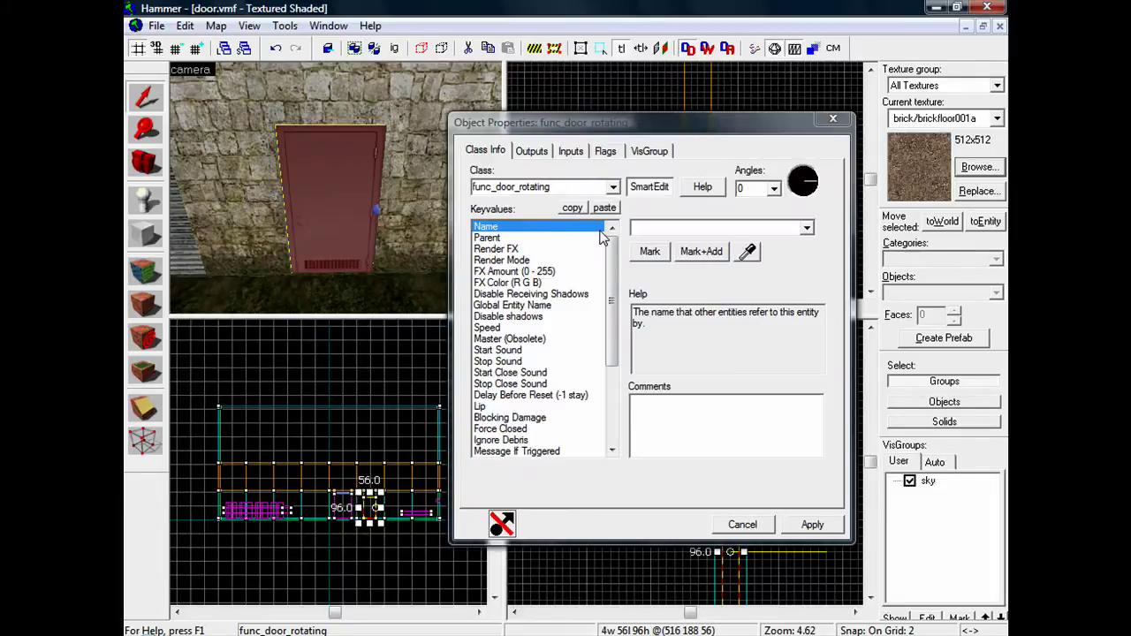
click(603, 153)
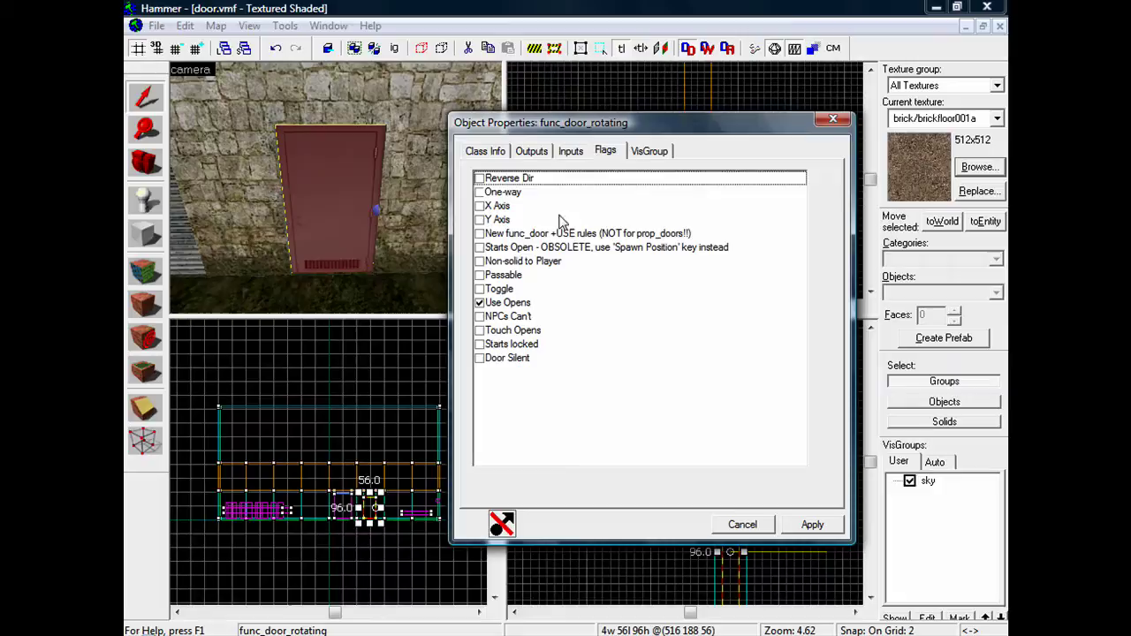
click(478, 303)
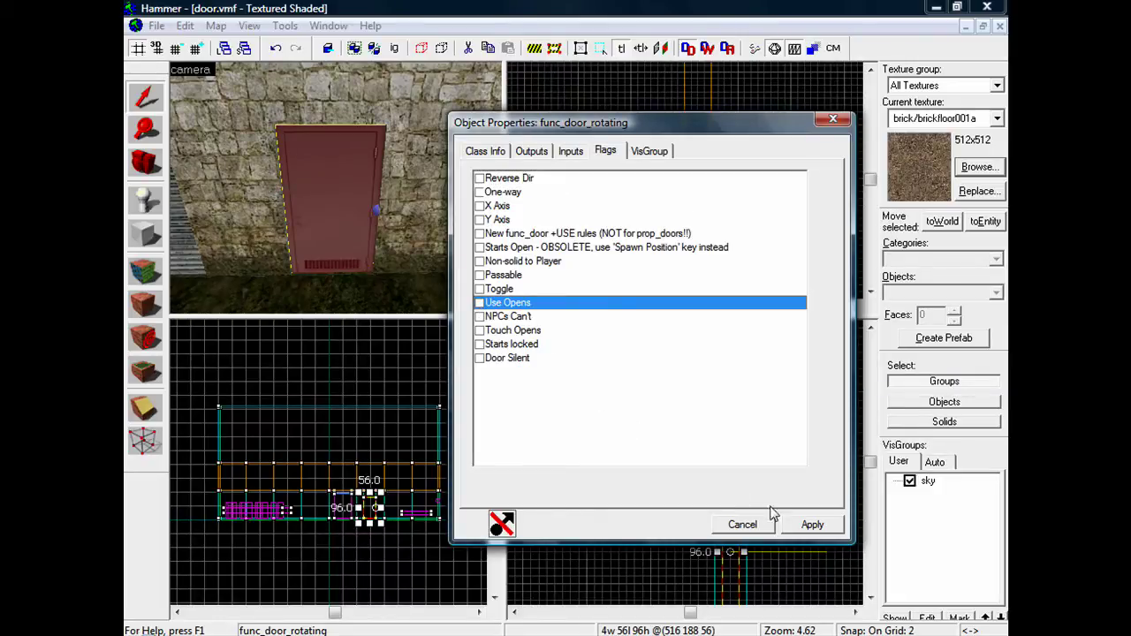
click(808, 525)
click(753, 526)
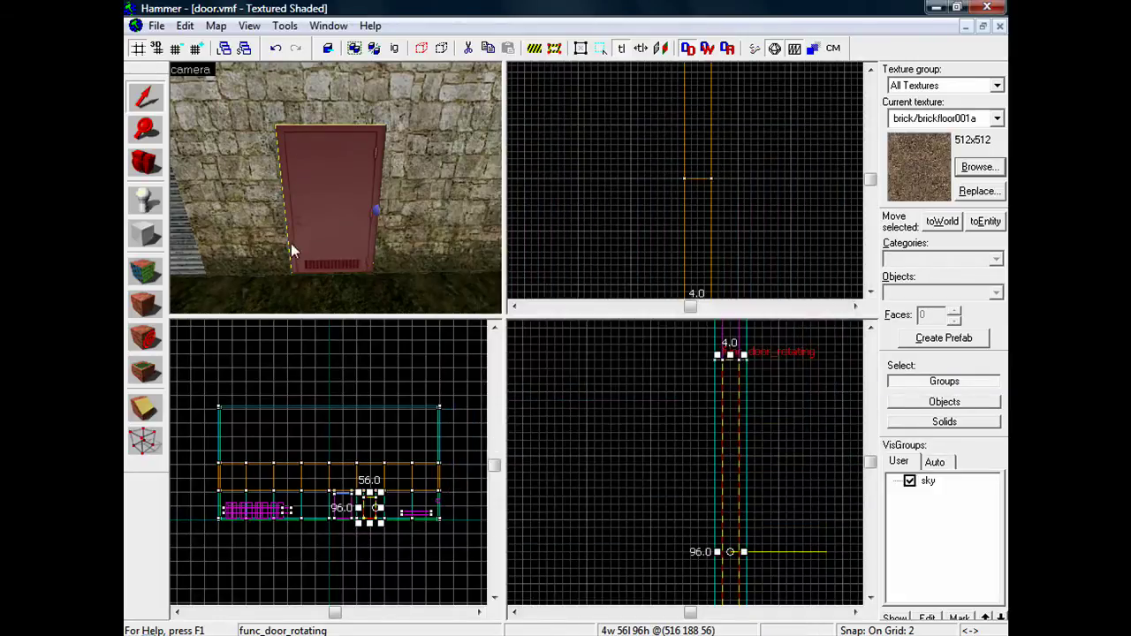
- Turn off the Use Opens flag of the corrugated garage door and apply the change
double_click(184, 230)
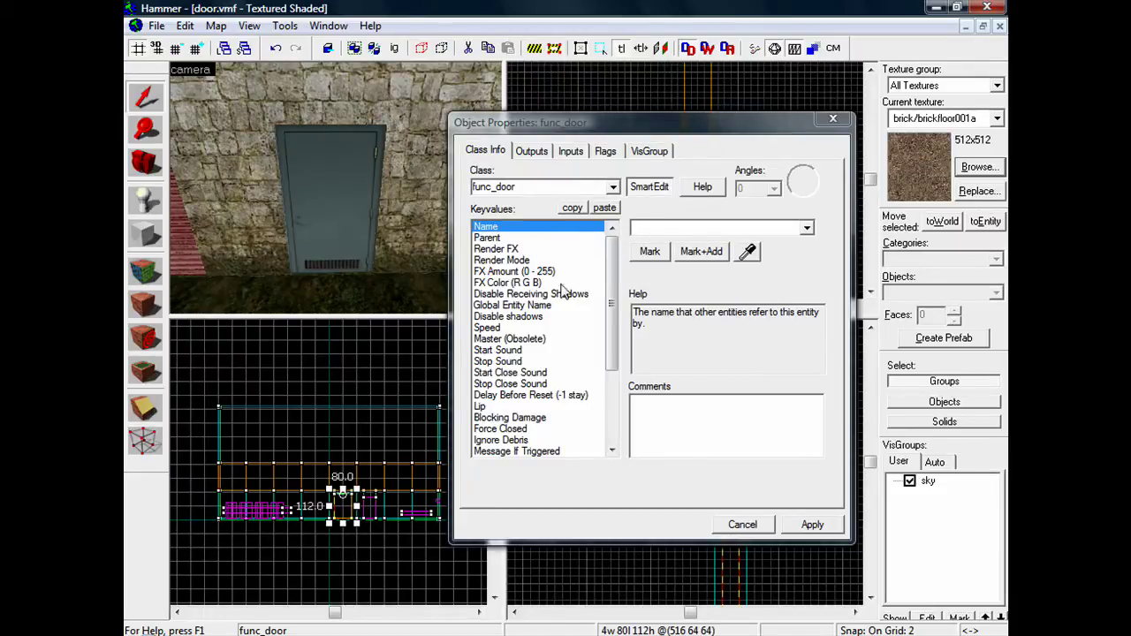
click(606, 153)
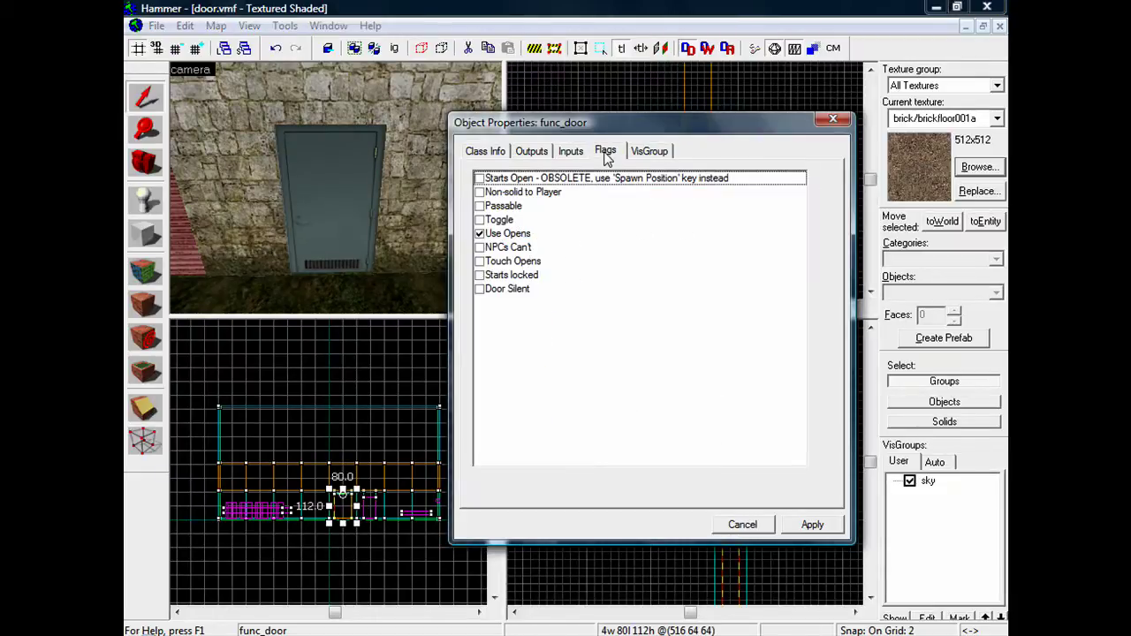
click(481, 235)
click(809, 523)
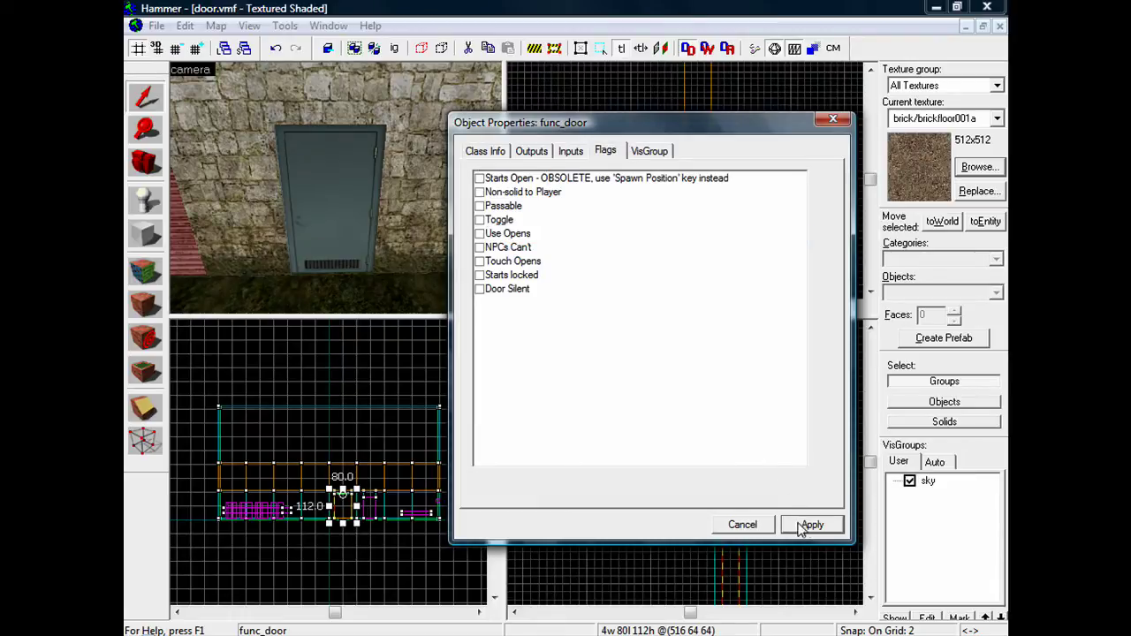
click(742, 524)
- Outline a block about 4 by 8 units in the top view, against the wall just beside the garage door
click(145, 234)
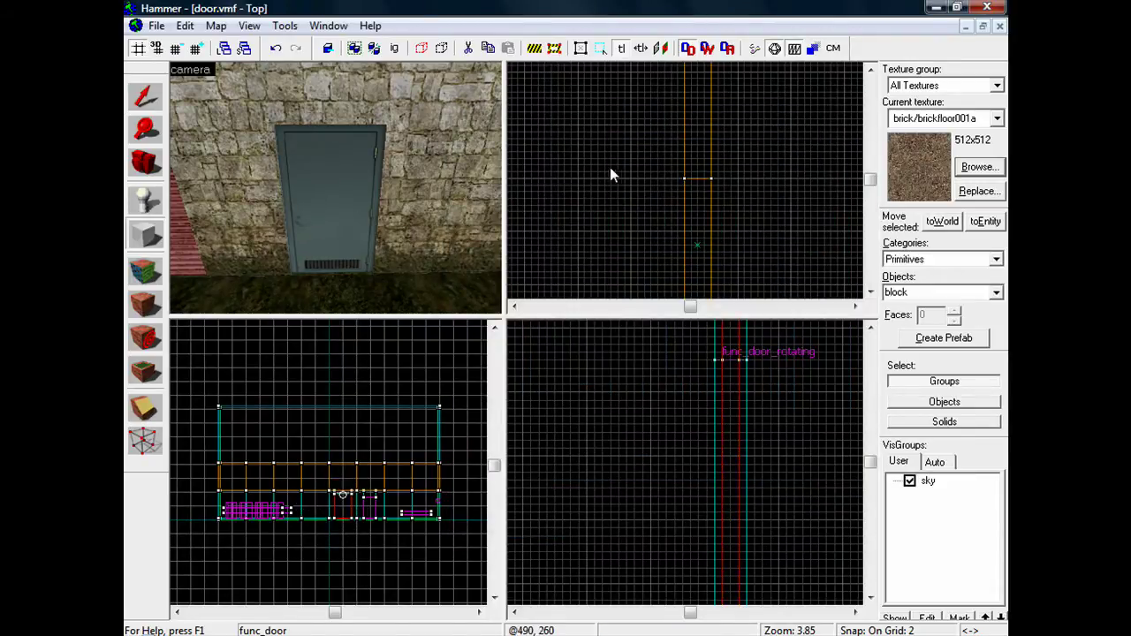
scroll(647, 209, down, 6)
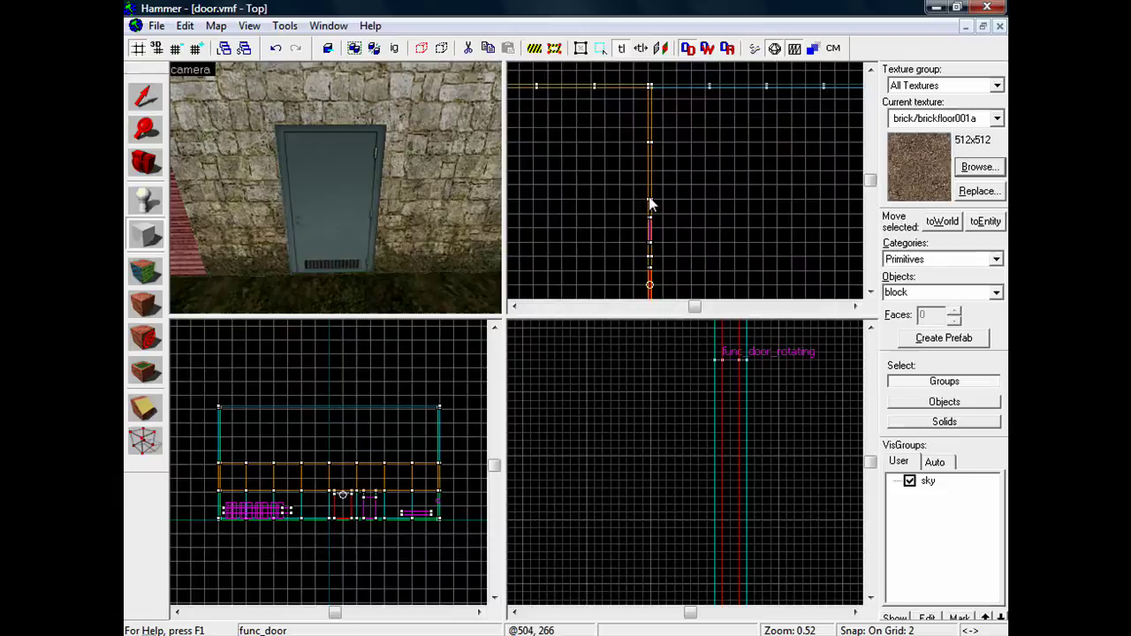
key(Down)
key(Left)
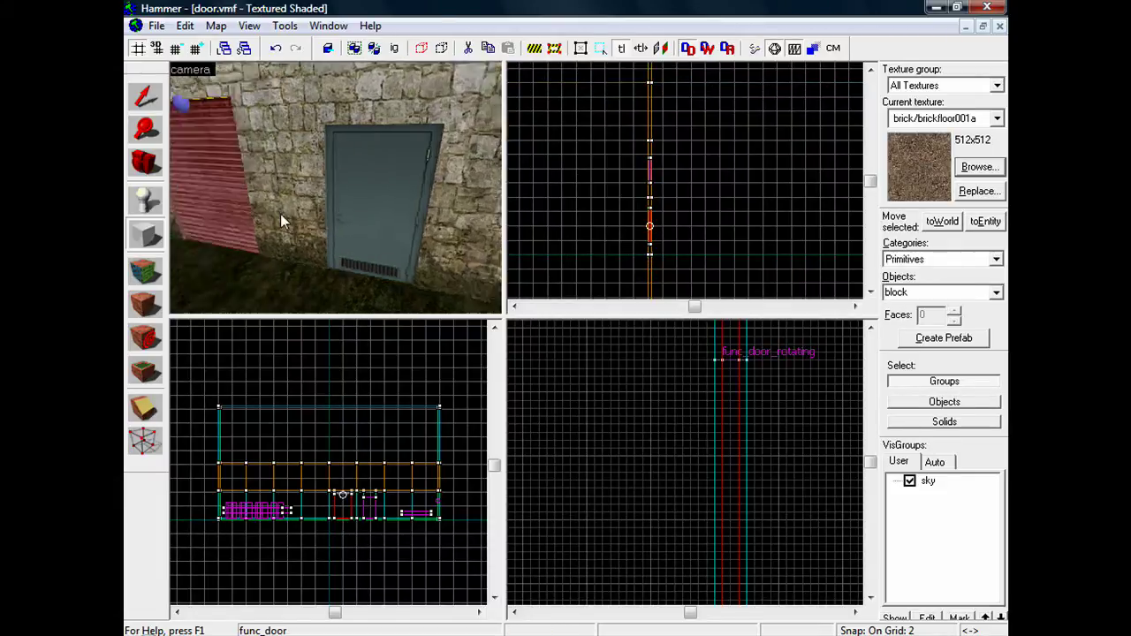
key(Left)
key(Up)
key(Right)
key(Down)
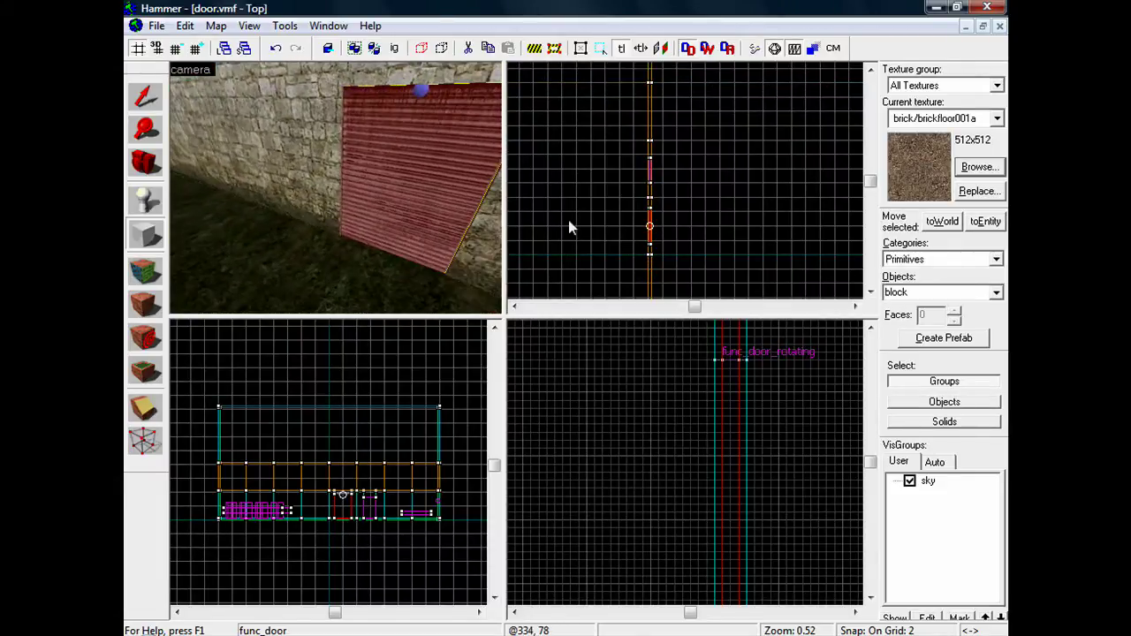
scroll(664, 233, up, 7)
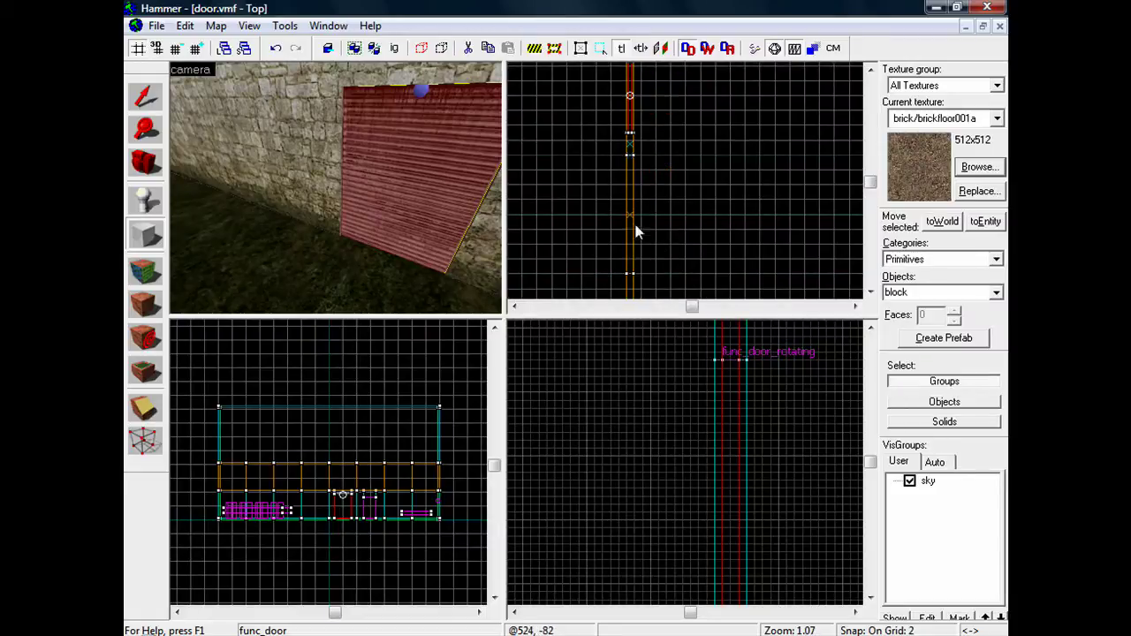
scroll(642, 167, down, 1)
scroll(641, 166, up, 4)
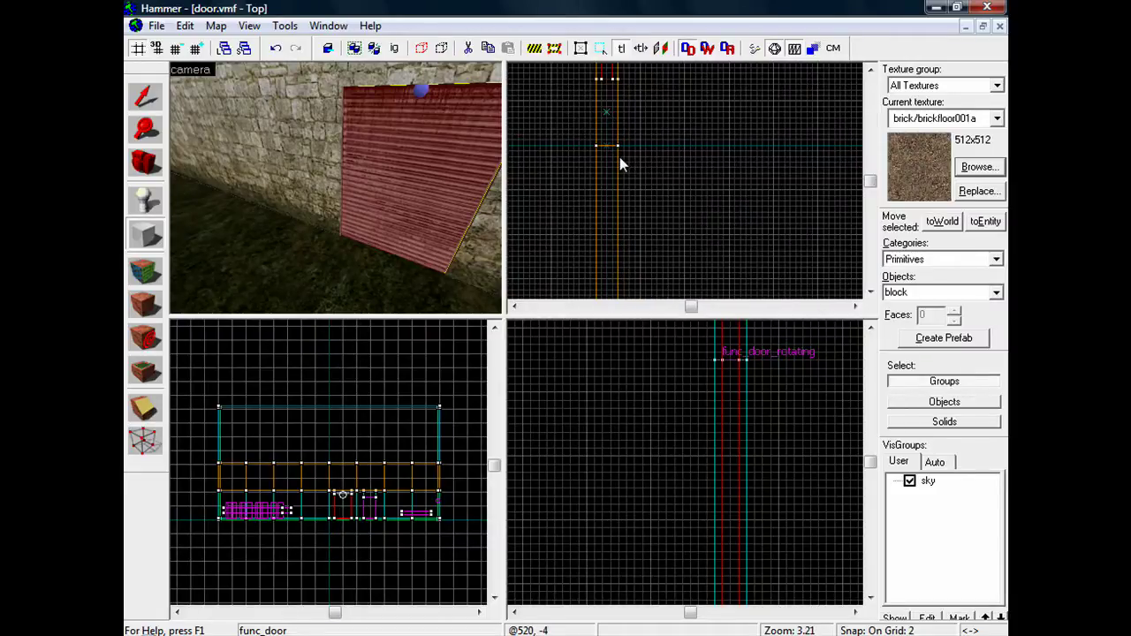
drag(619, 156, 630, 178)
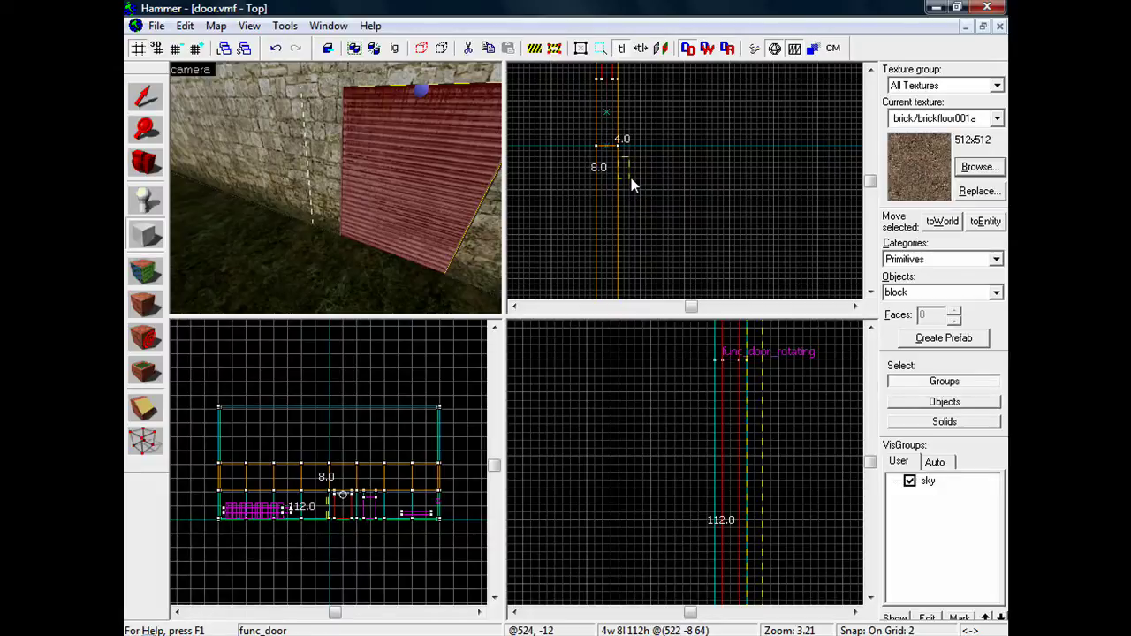
key(Return)
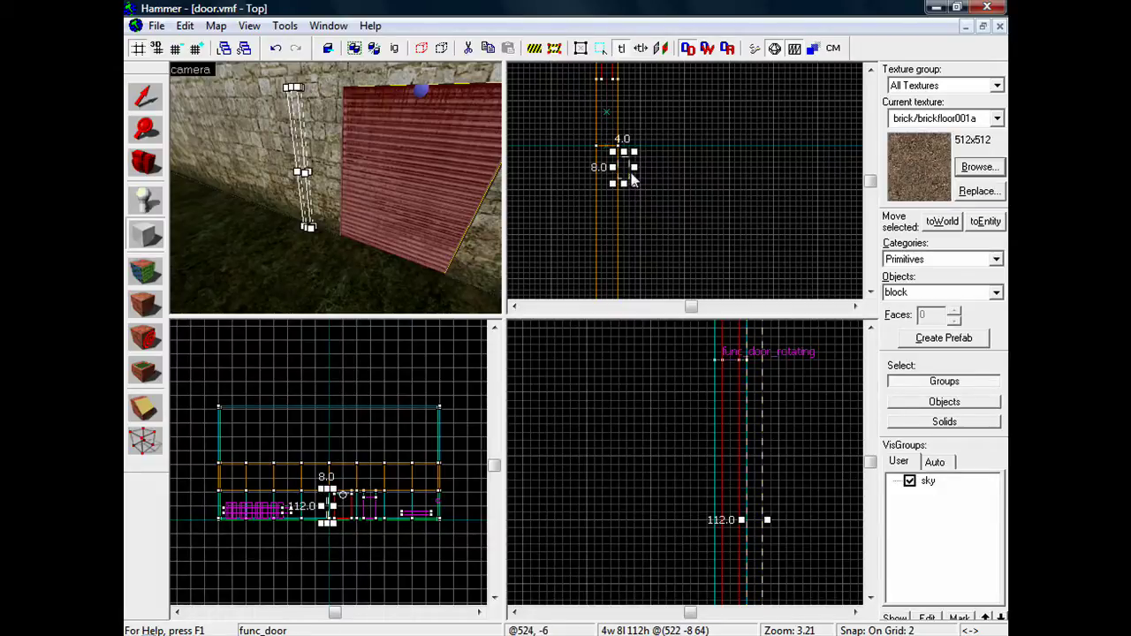
- Shorten the outline to 12 units high, create the block, and lower it to about mid-height of the garage door
scroll(668, 499, down, 1)
key(Down)
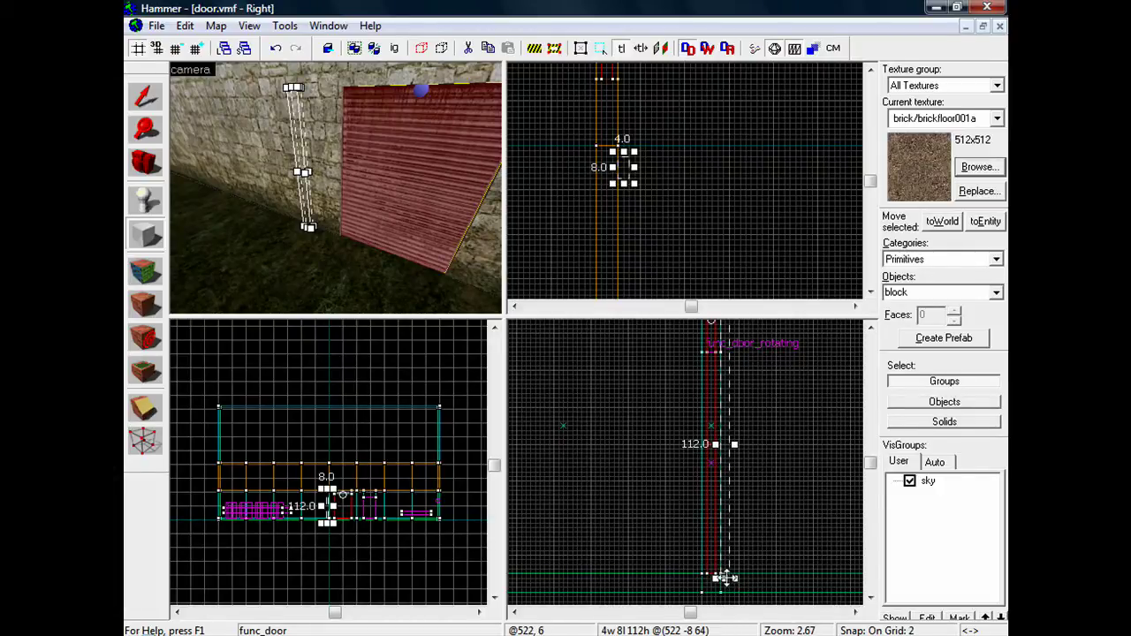
drag(723, 576, 740, 341)
key(Return)
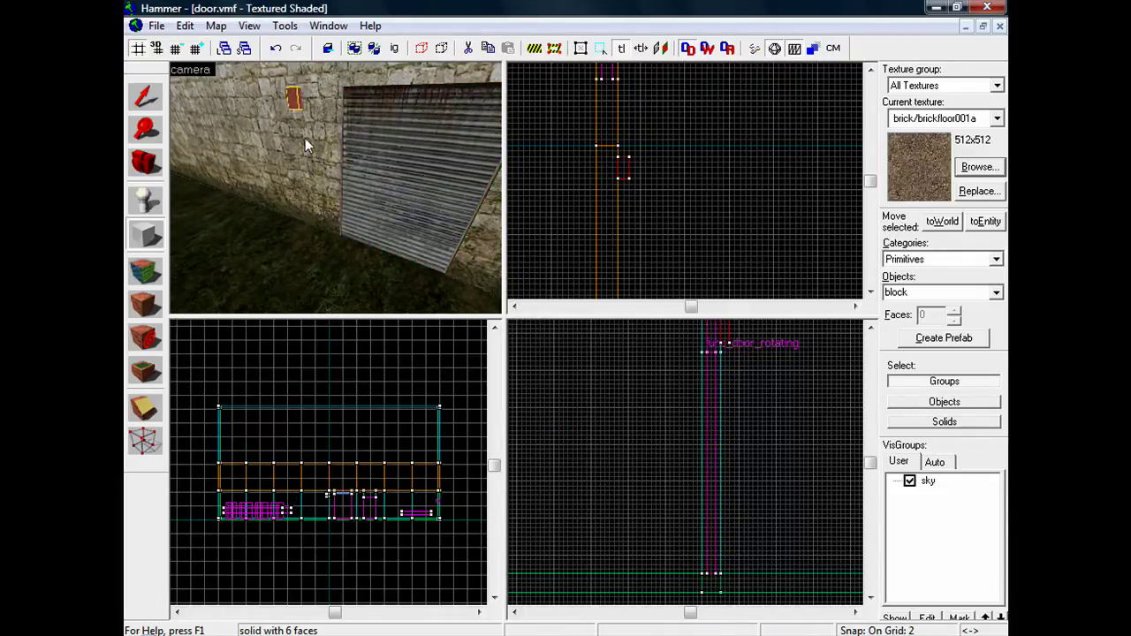
click(146, 95)
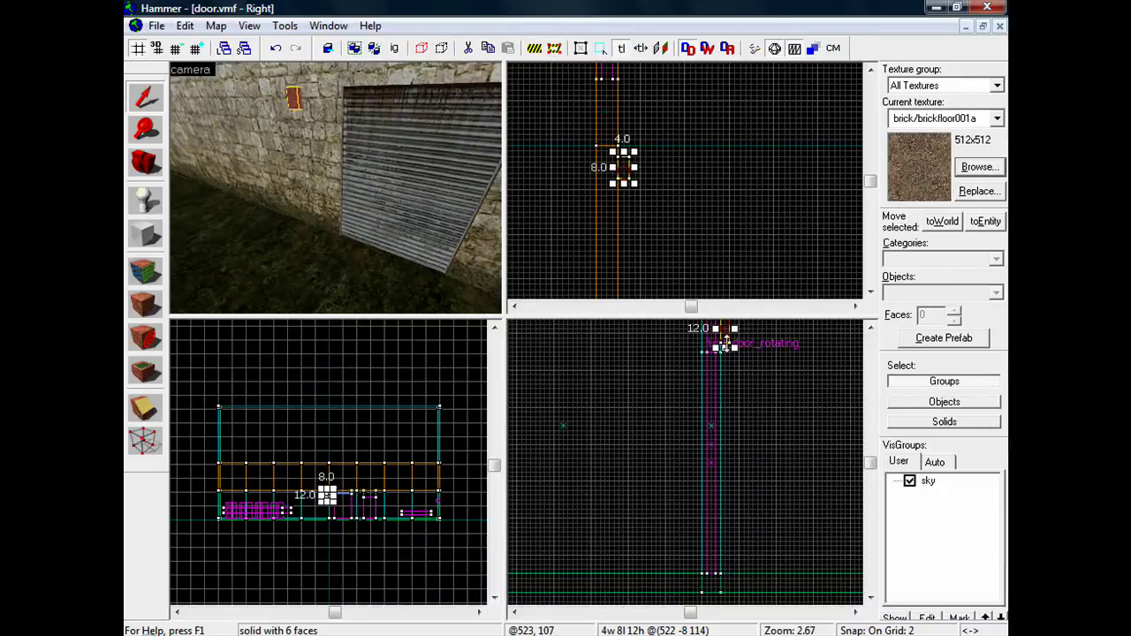
drag(725, 341, 722, 433)
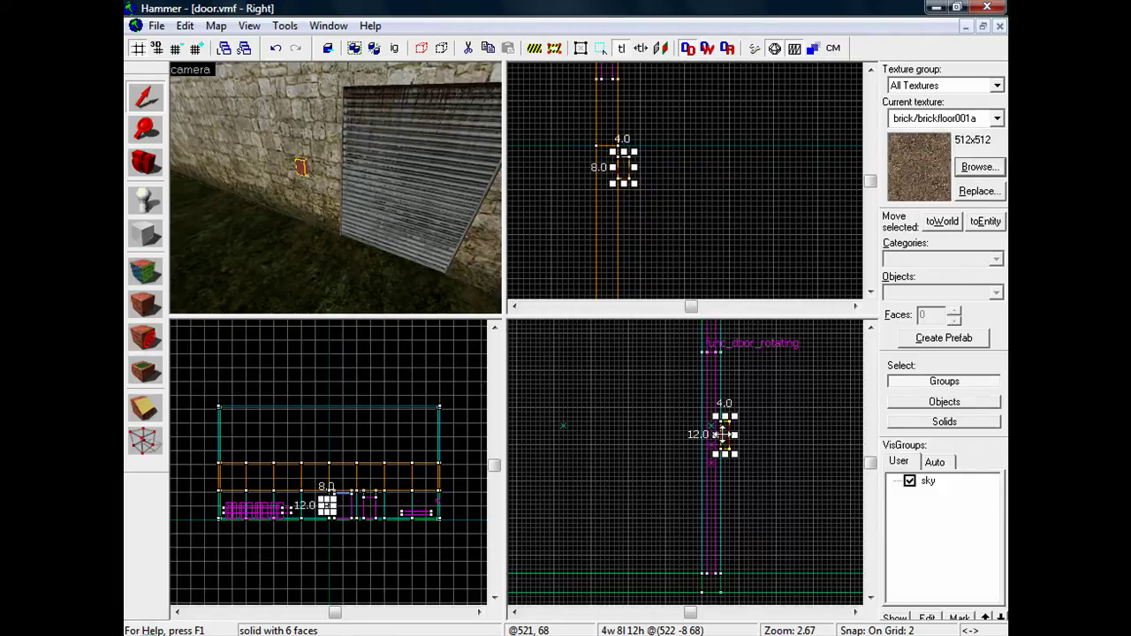
- Filter the textures by "button" and make props/doorbutton002a the current texture
click(978, 167)
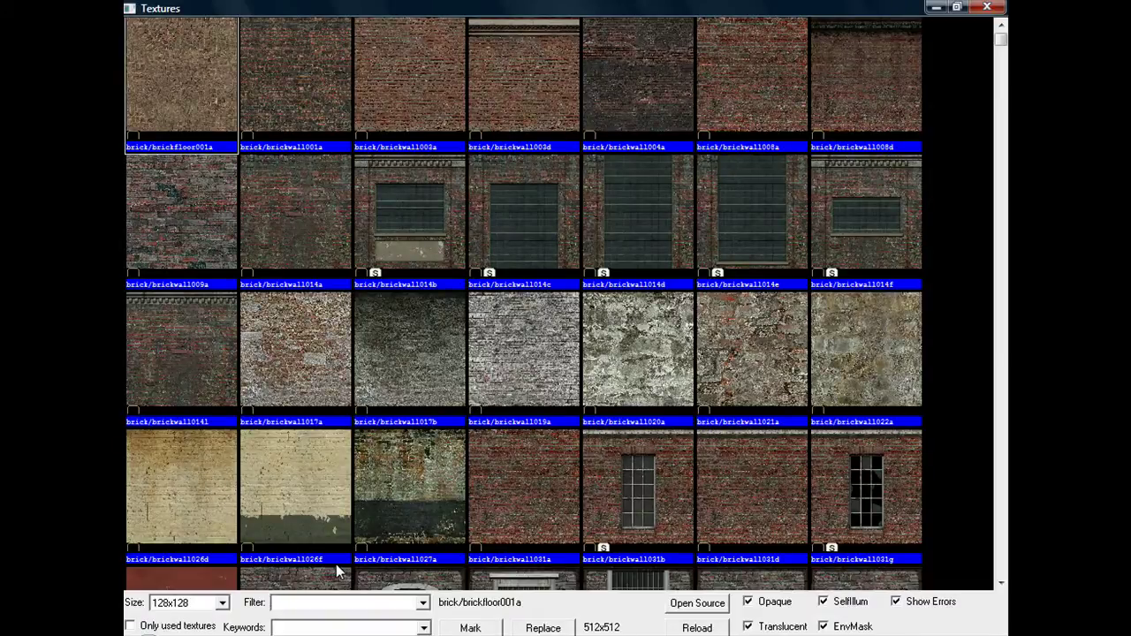
text(button)
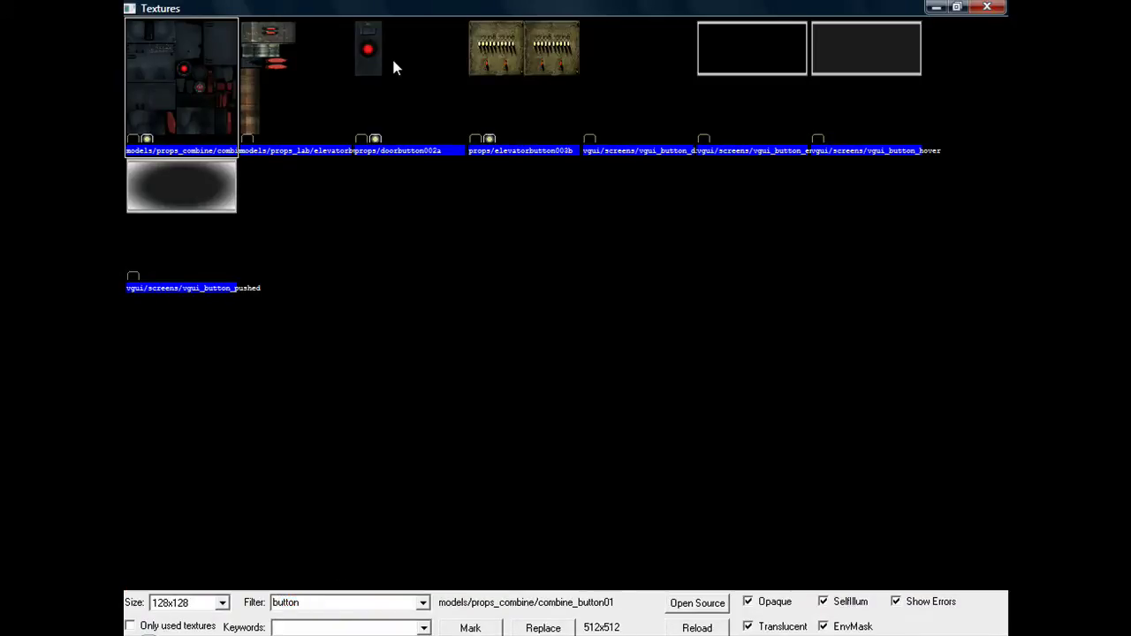
double_click(392, 56)
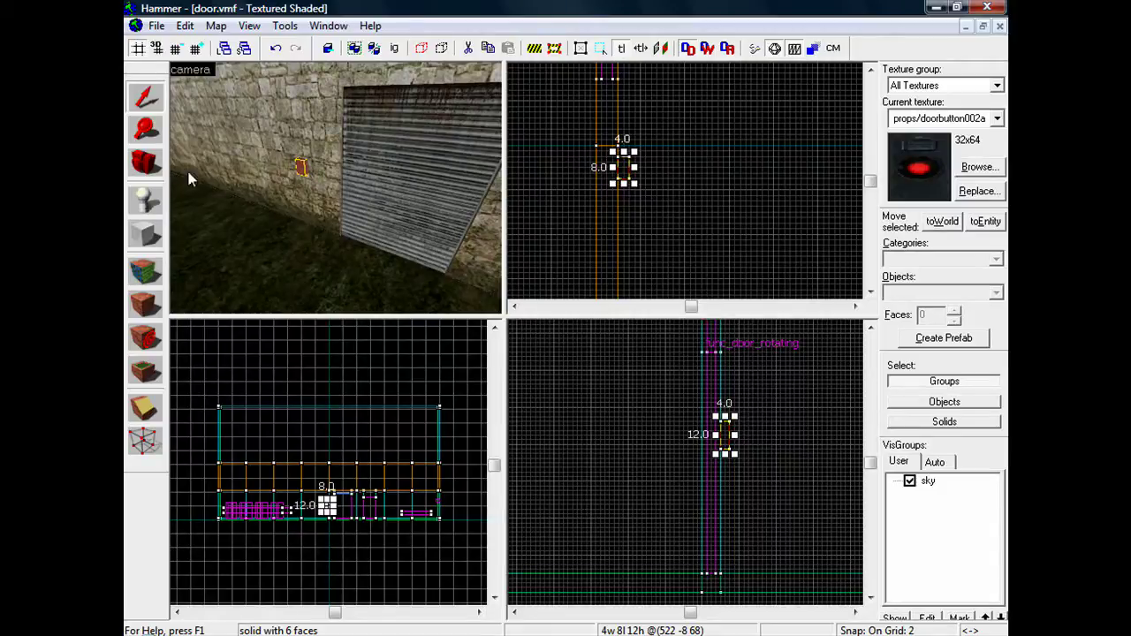
- Apply the props/doorbutton002a texture to the front face of the small wall block and fit it to the face
key(Left)
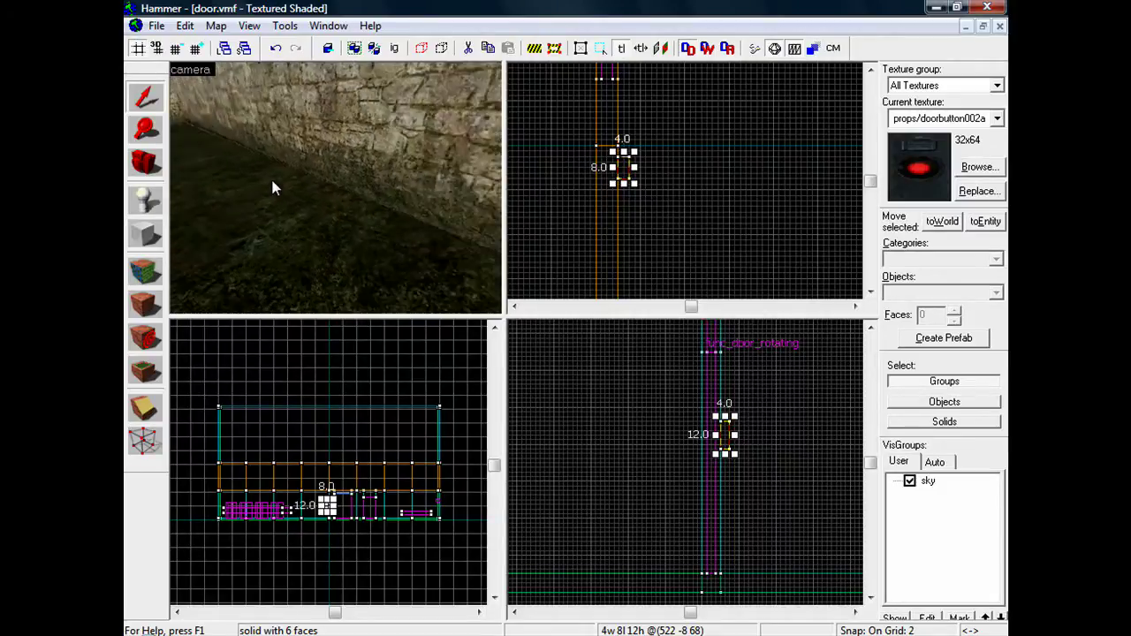
key(Right)
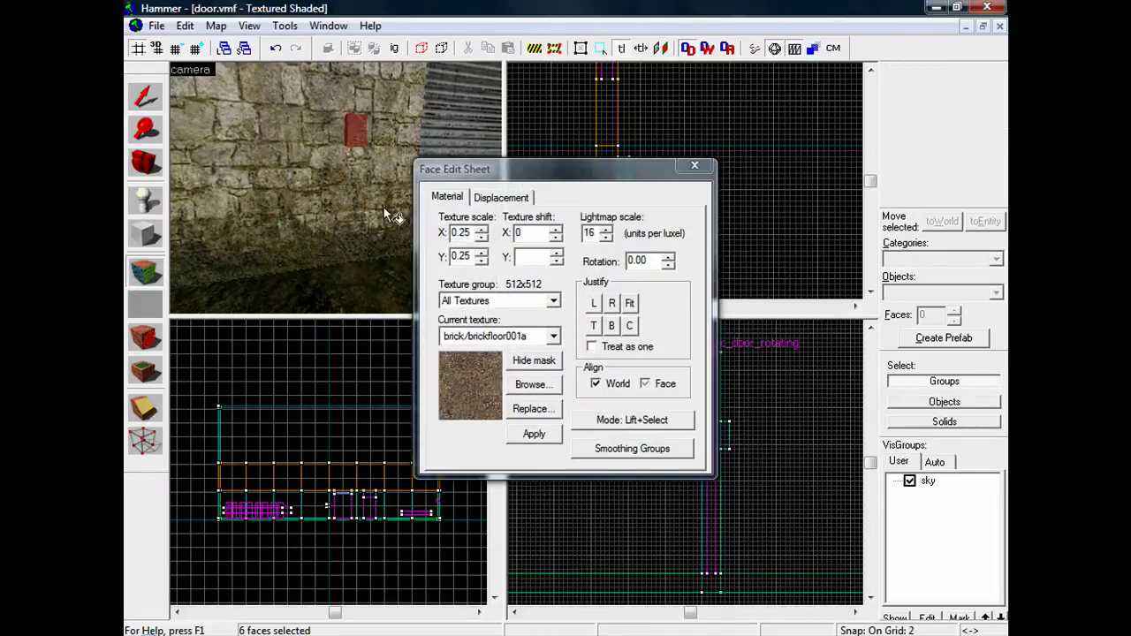
click(555, 302)
click(555, 303)
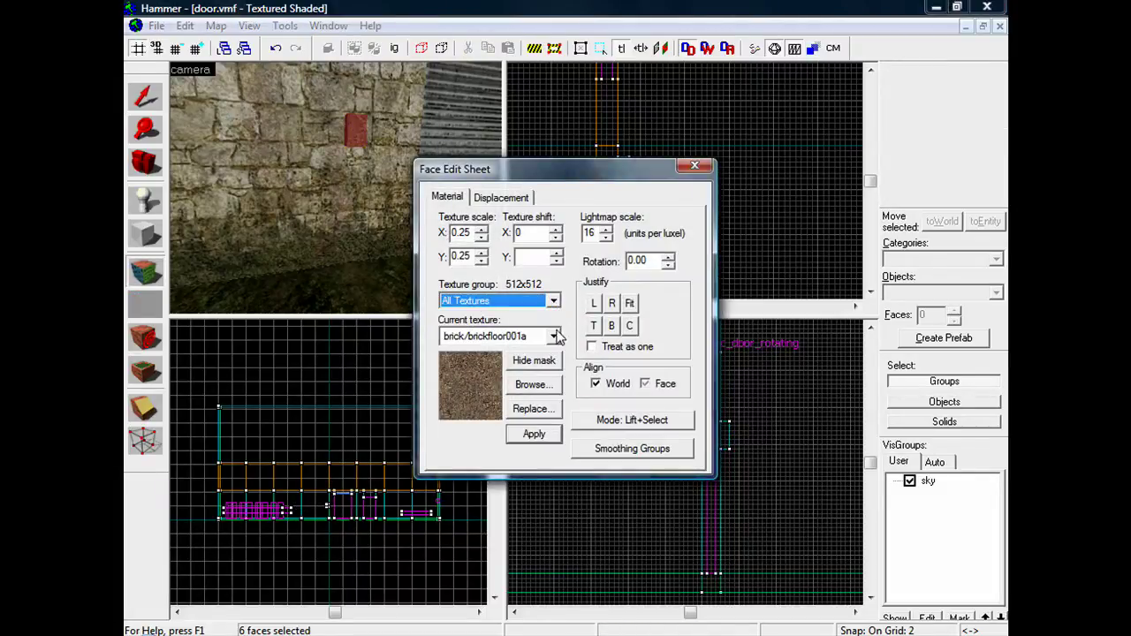
click(553, 337)
click(482, 434)
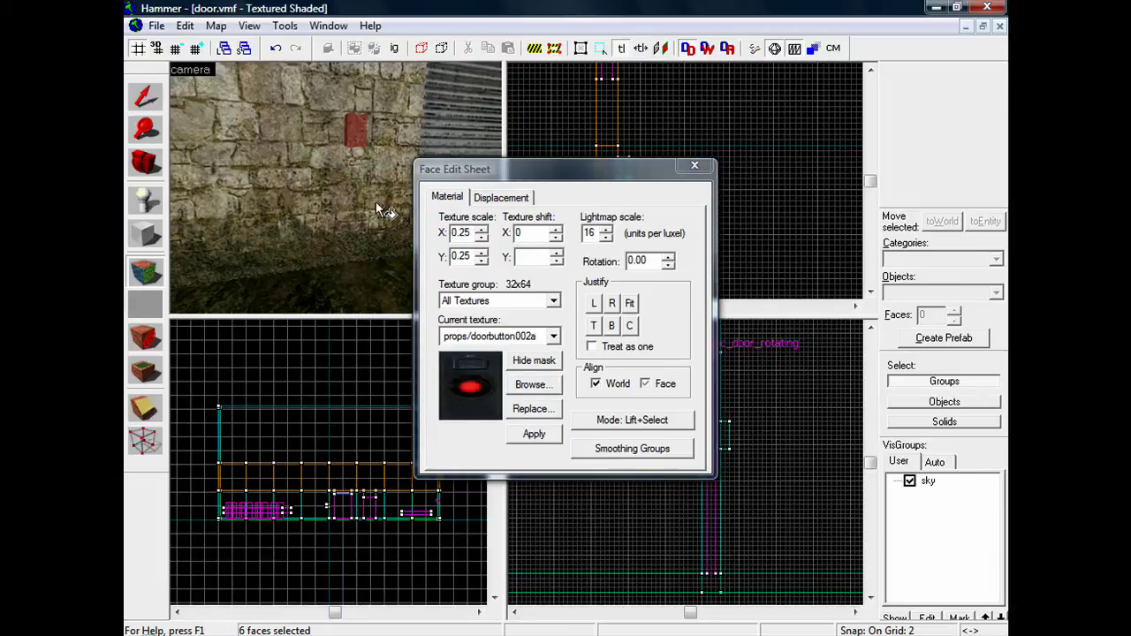
right_click(359, 130)
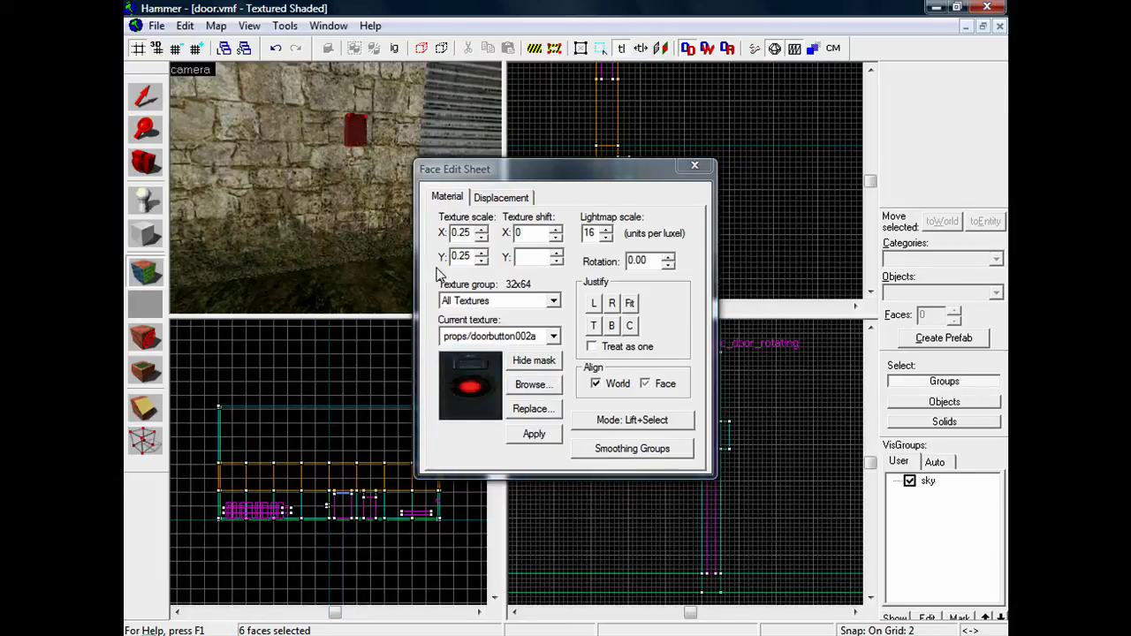
click(628, 303)
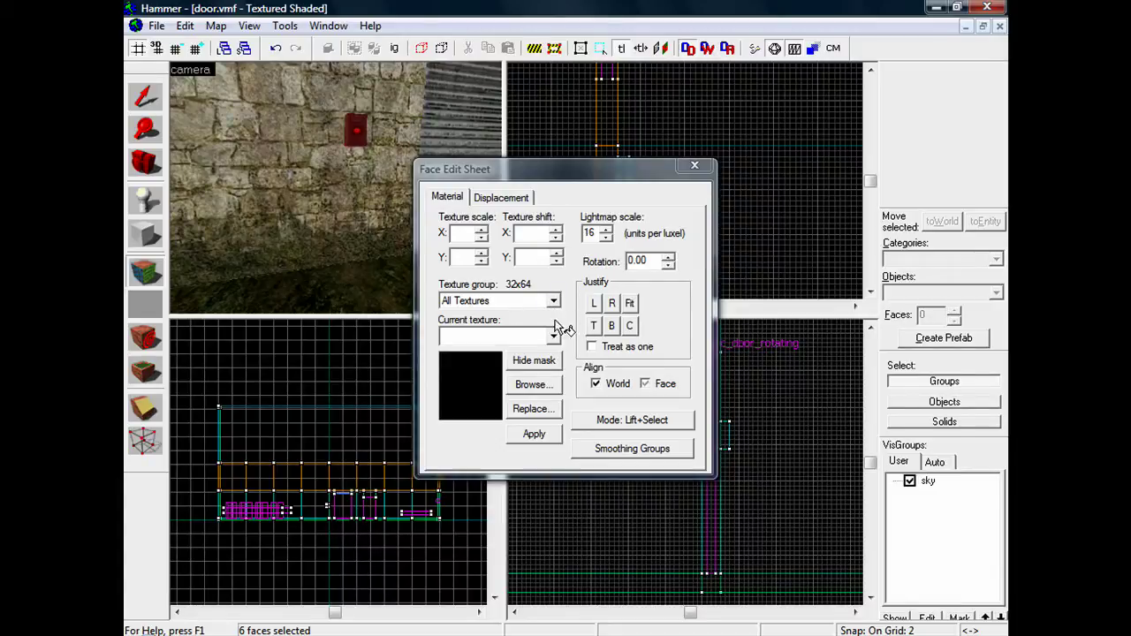
- Make cs_italy/ironmetal01 the current texture for the remaining faces of the button block
click(553, 336)
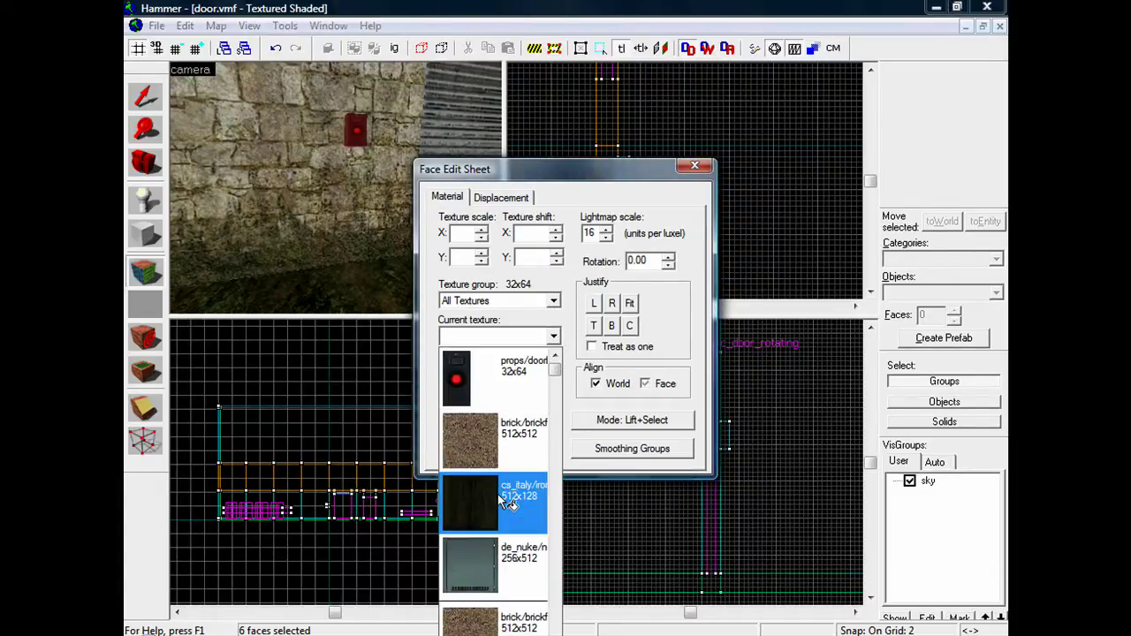
click(498, 492)
key(a)
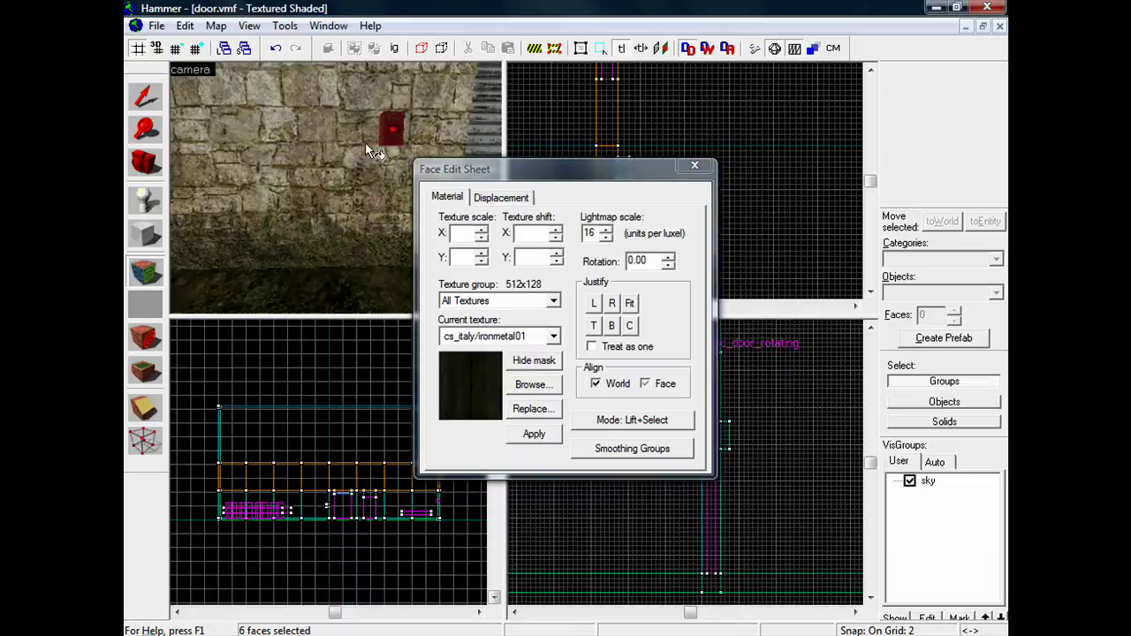
key(w)
drag(361, 154, 260, 201)
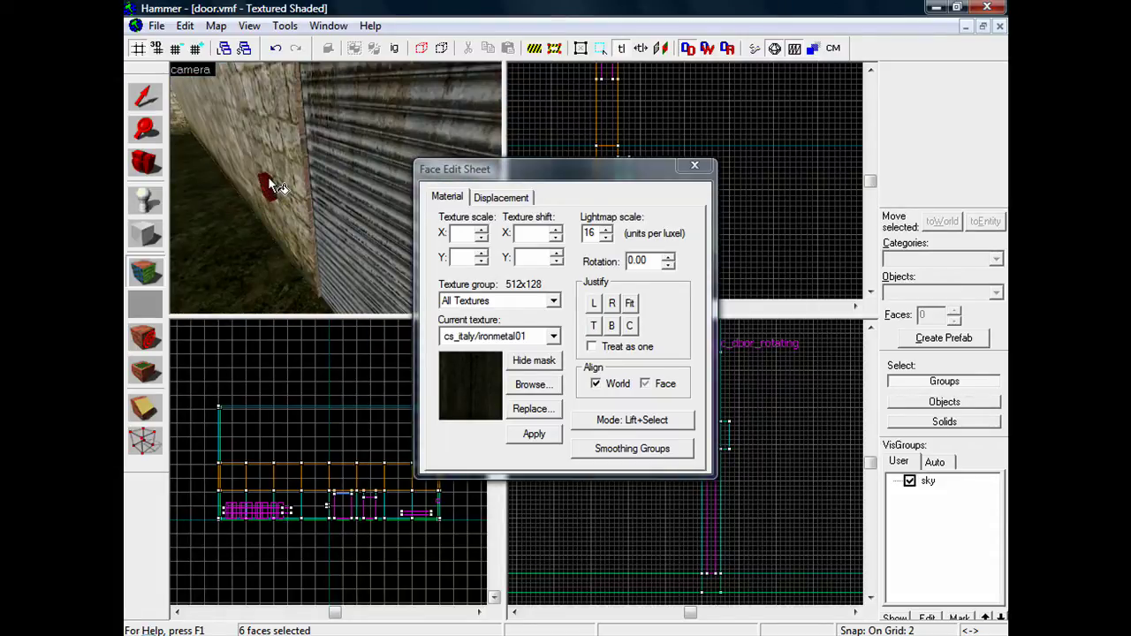
- Tie the small wall block to an entity and set its class to func_button
click(149, 157)
drag(271, 185, 336, 187)
key(shift+s)
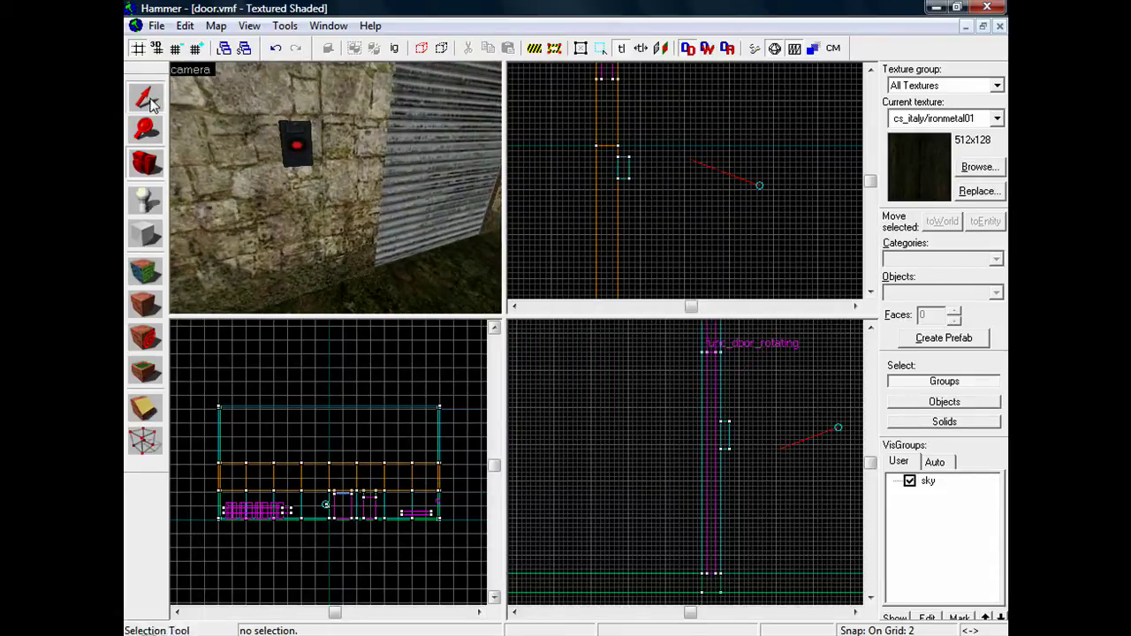
click(294, 138)
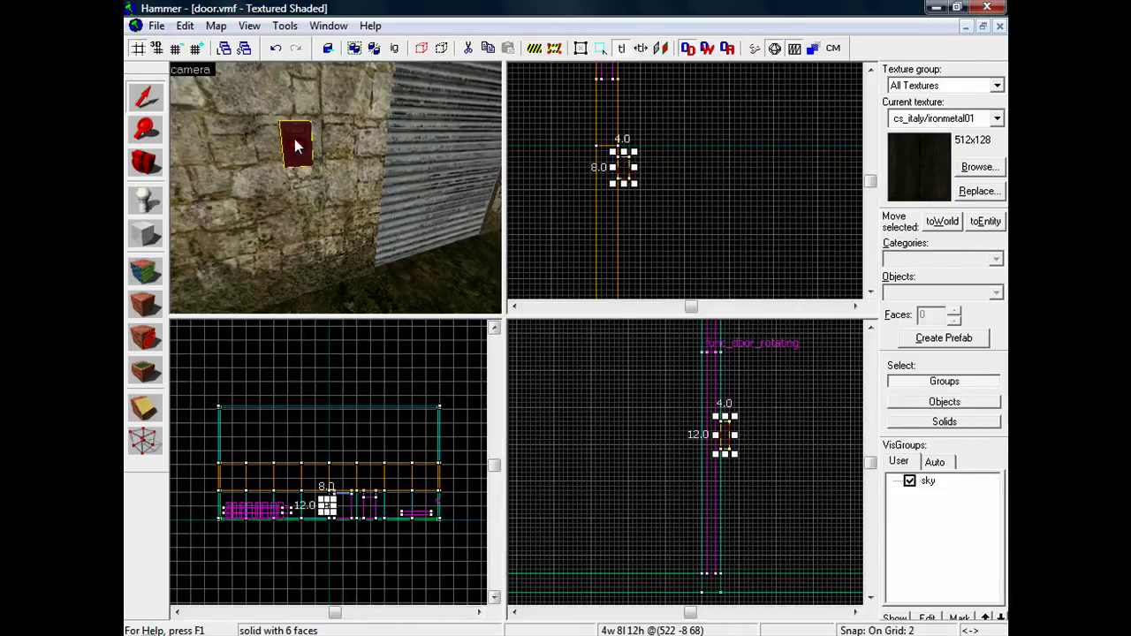
key(ctrl+t)
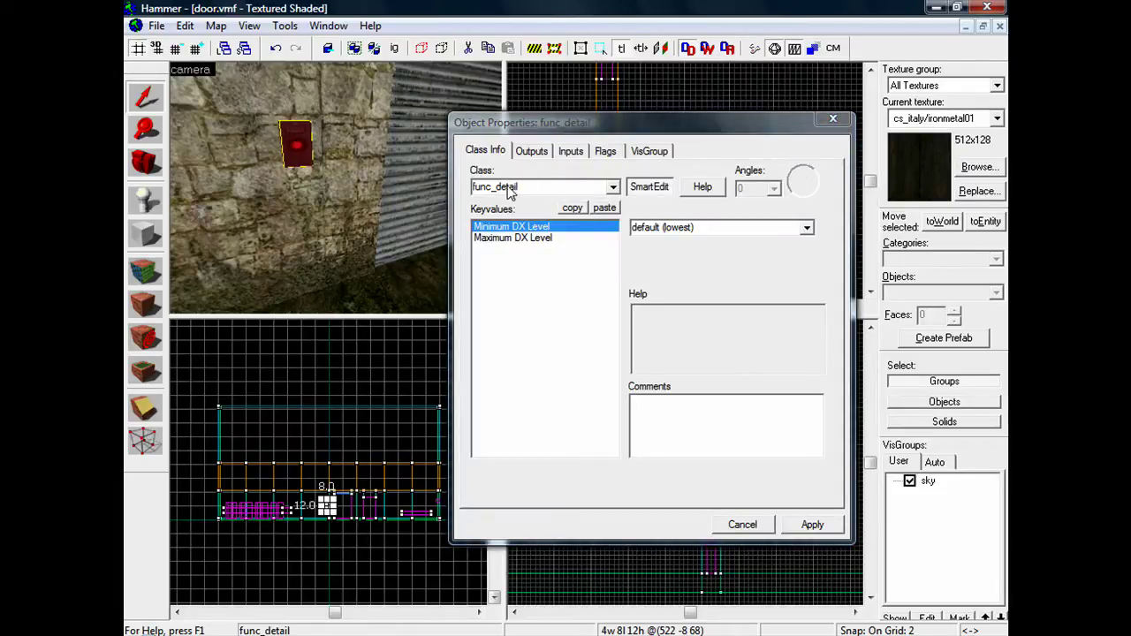
click(614, 189)
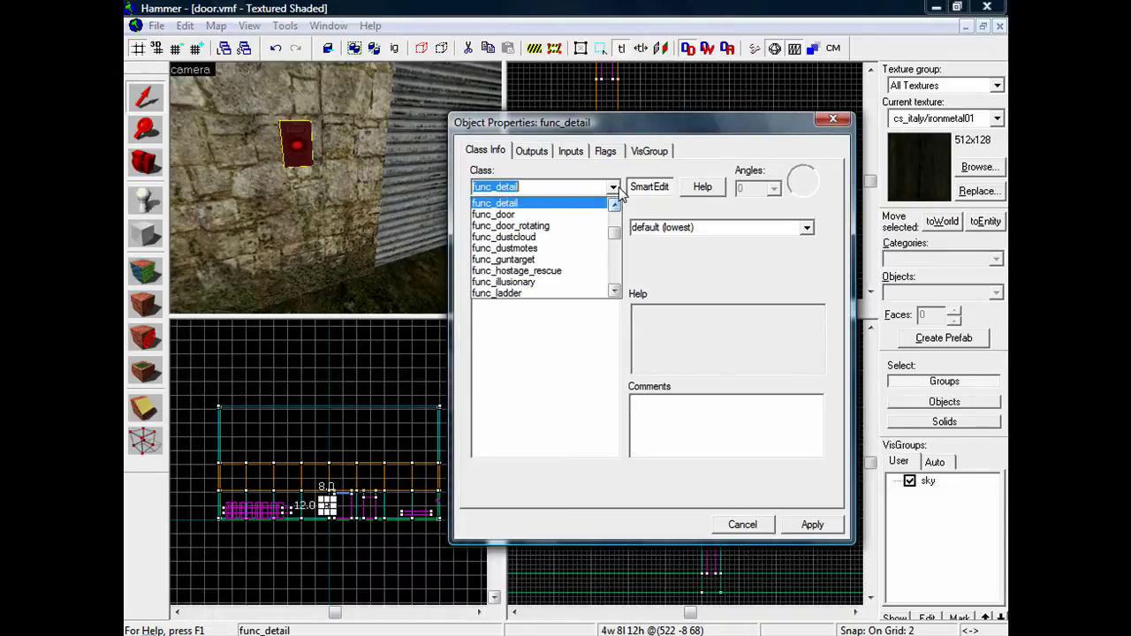
click(616, 205)
click(615, 205)
click(616, 205)
click(616, 205)
click(615, 205)
click(615, 205)
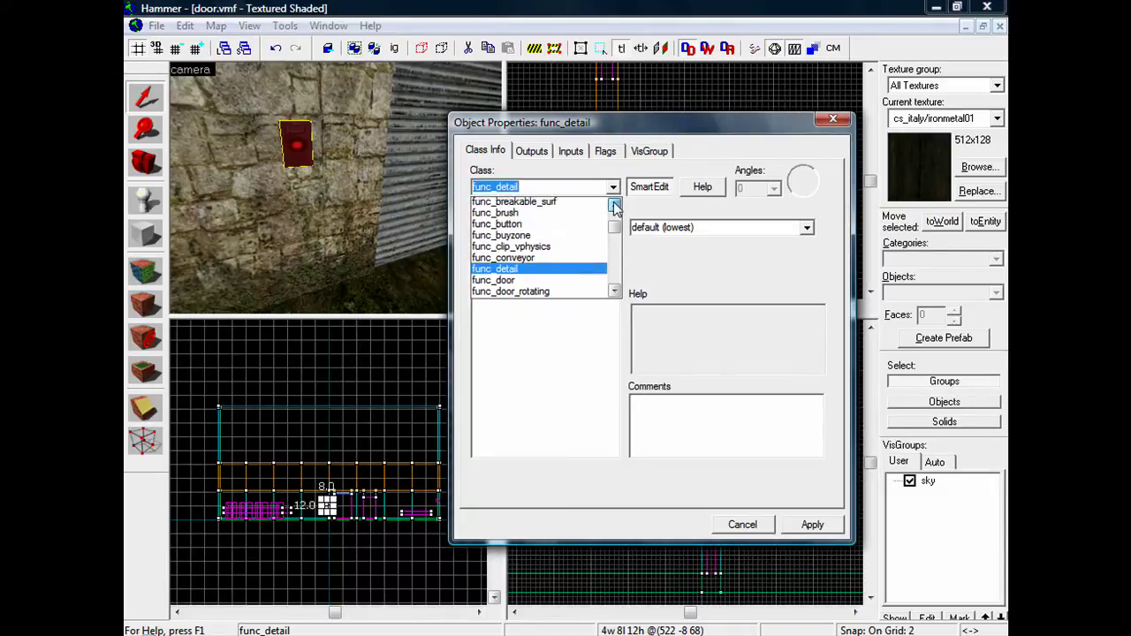
click(514, 226)
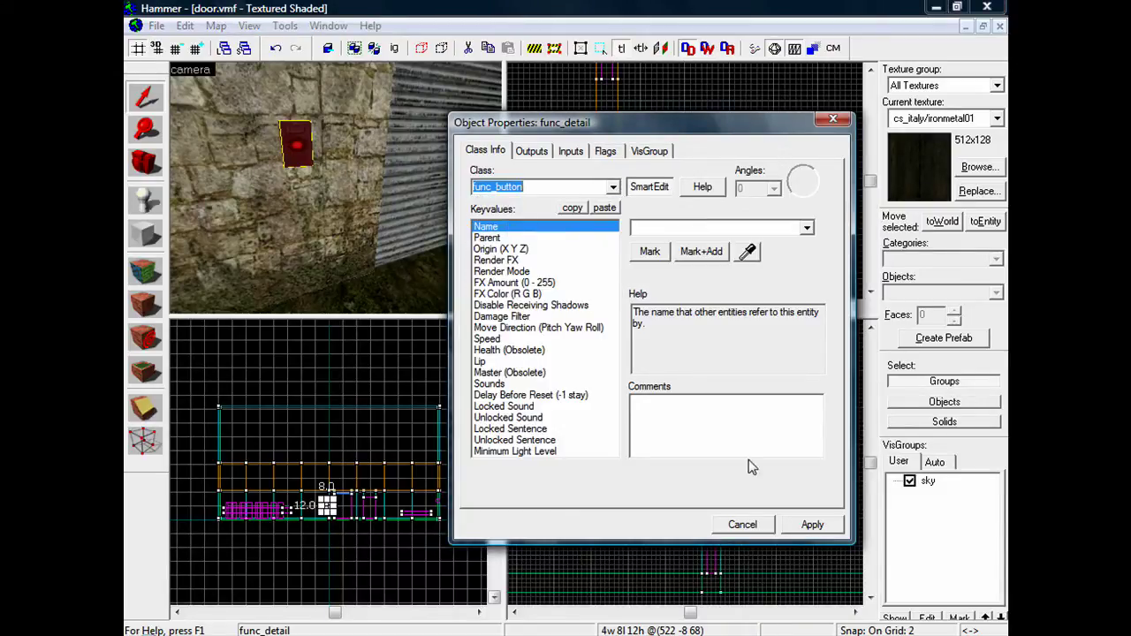
click(811, 524)
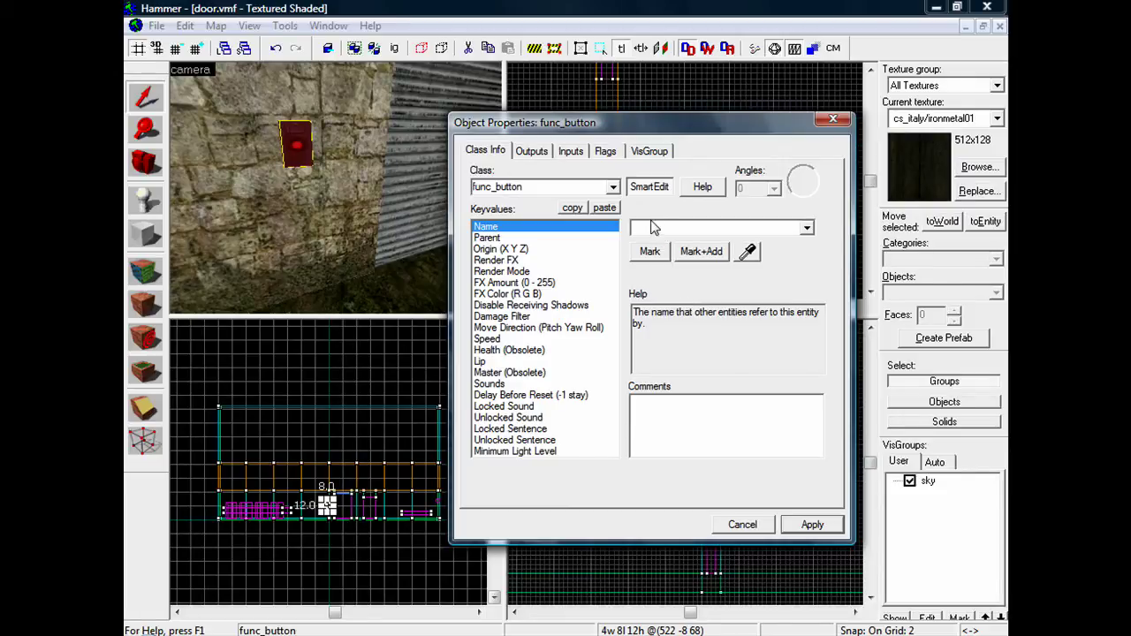
click(742, 524)
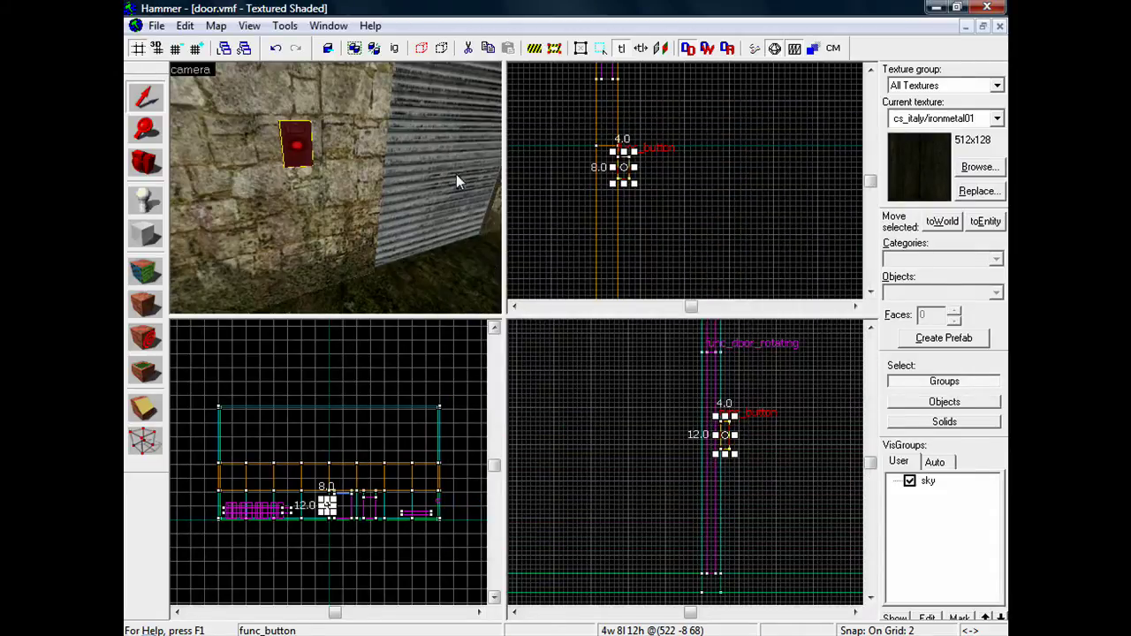
- Name the garage door entity doorA
click(440, 139)
key(alt+Return)
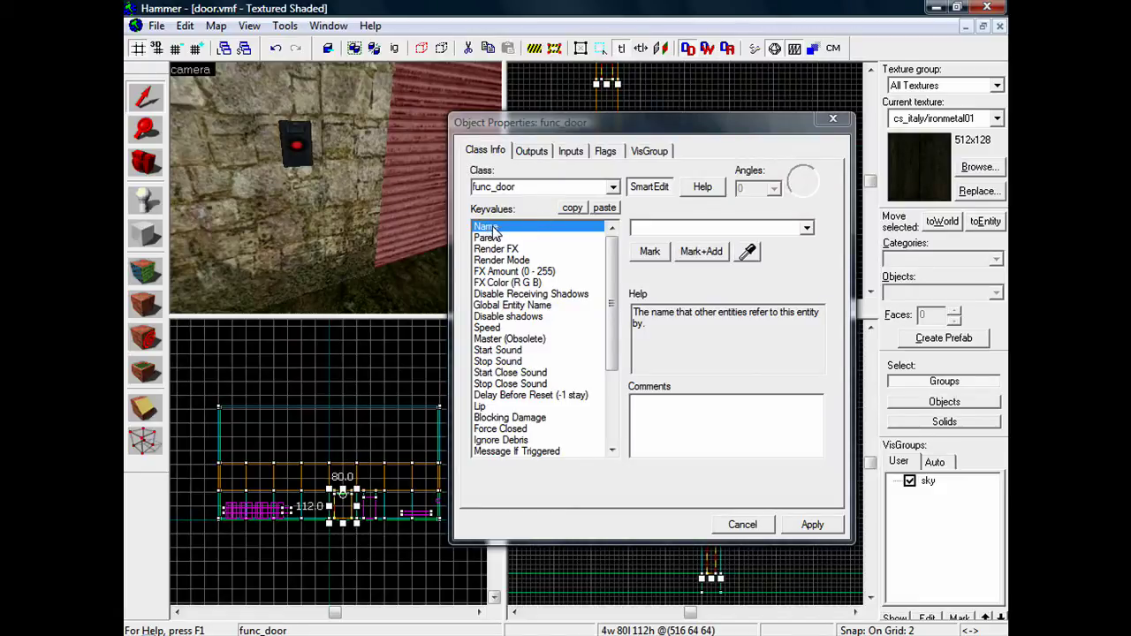
click(659, 228)
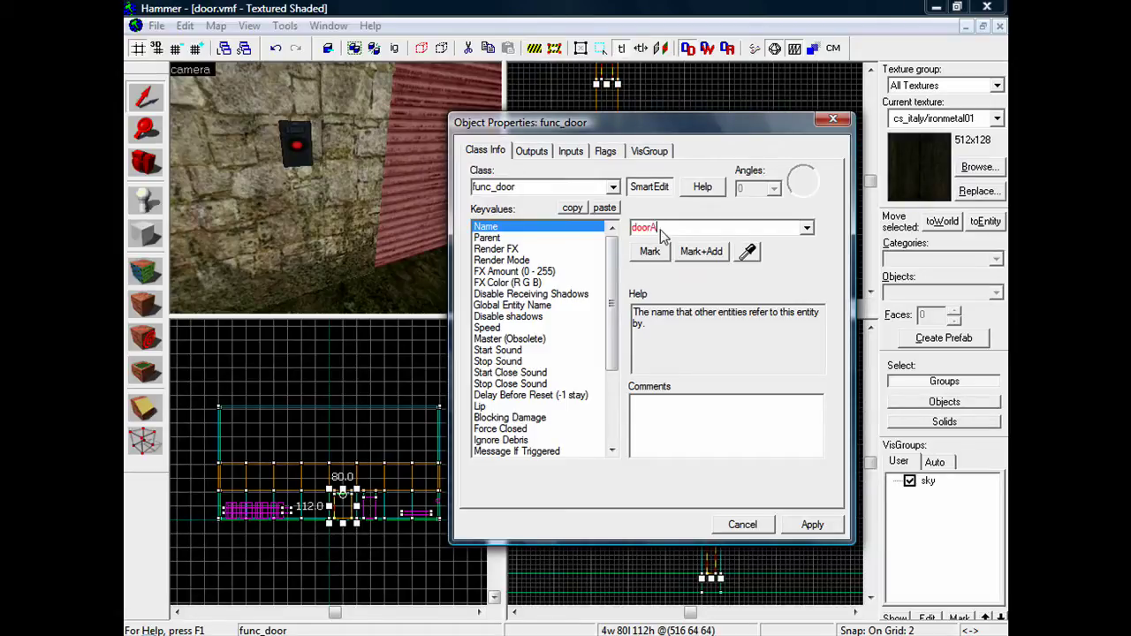
click(812, 524)
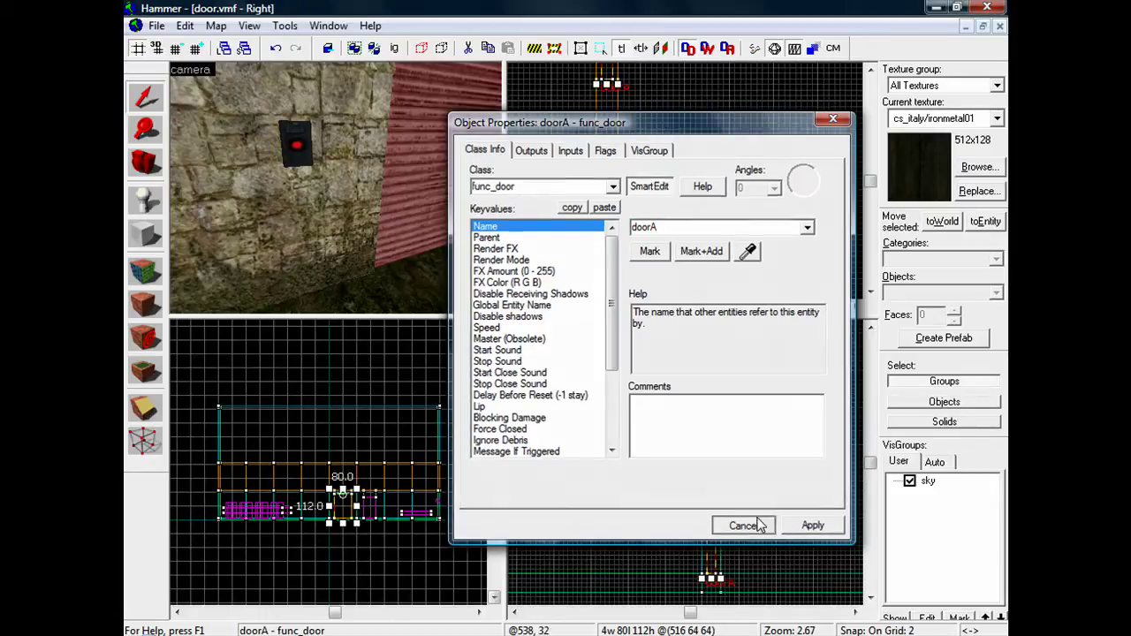
click(743, 525)
- Add an OnPressed output to the wall button that targets the entity doorA
double_click(295, 143)
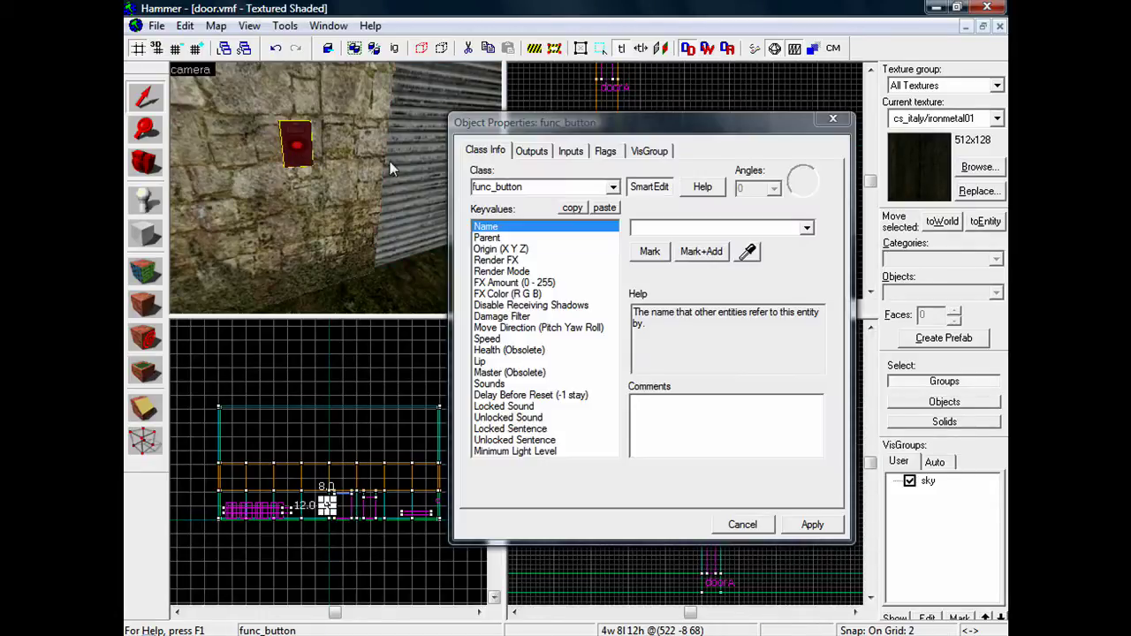
click(531, 150)
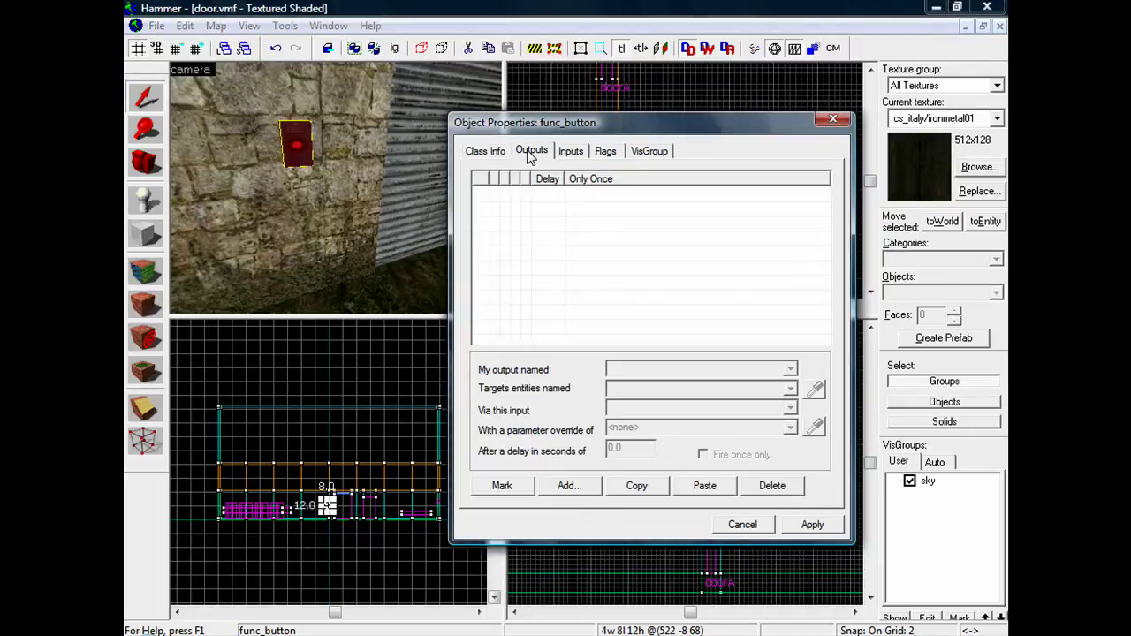
click(570, 486)
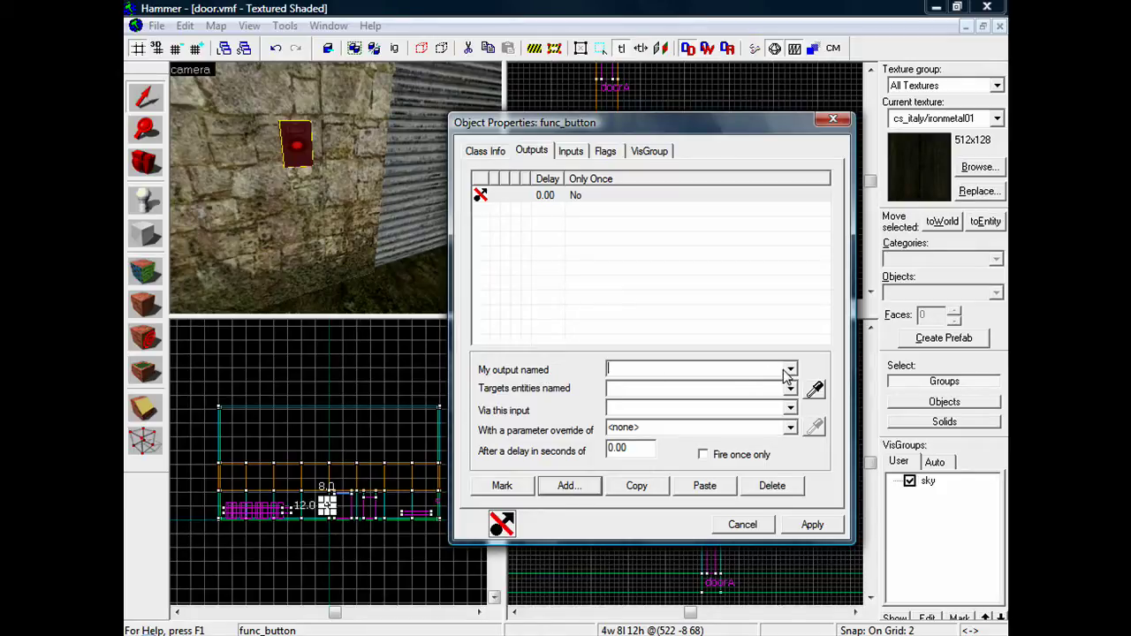
click(787, 371)
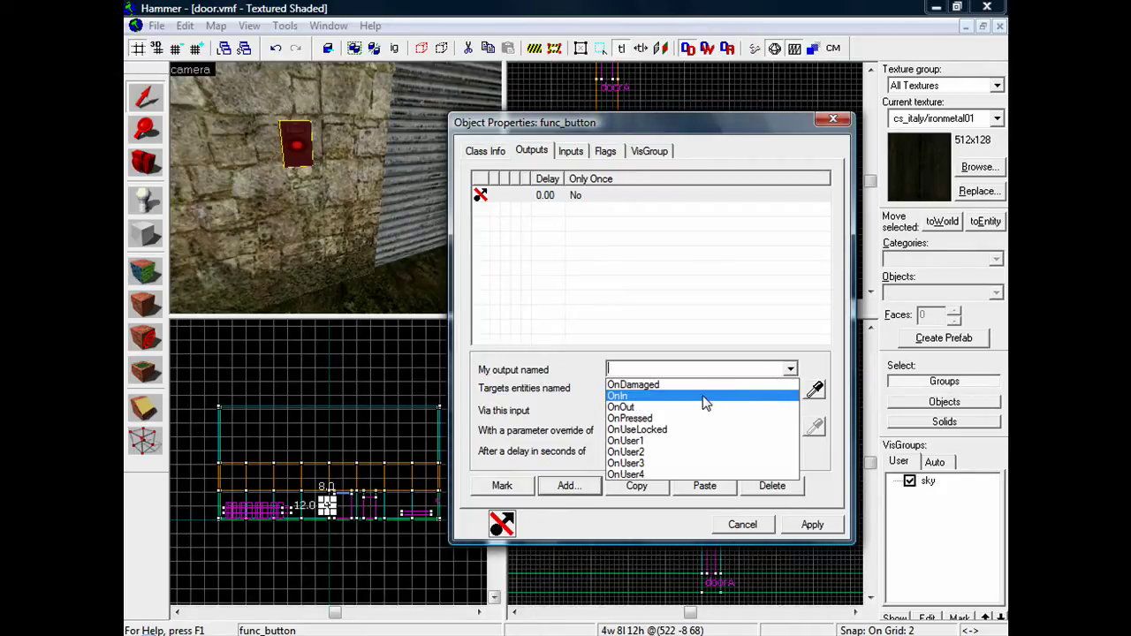
click(640, 419)
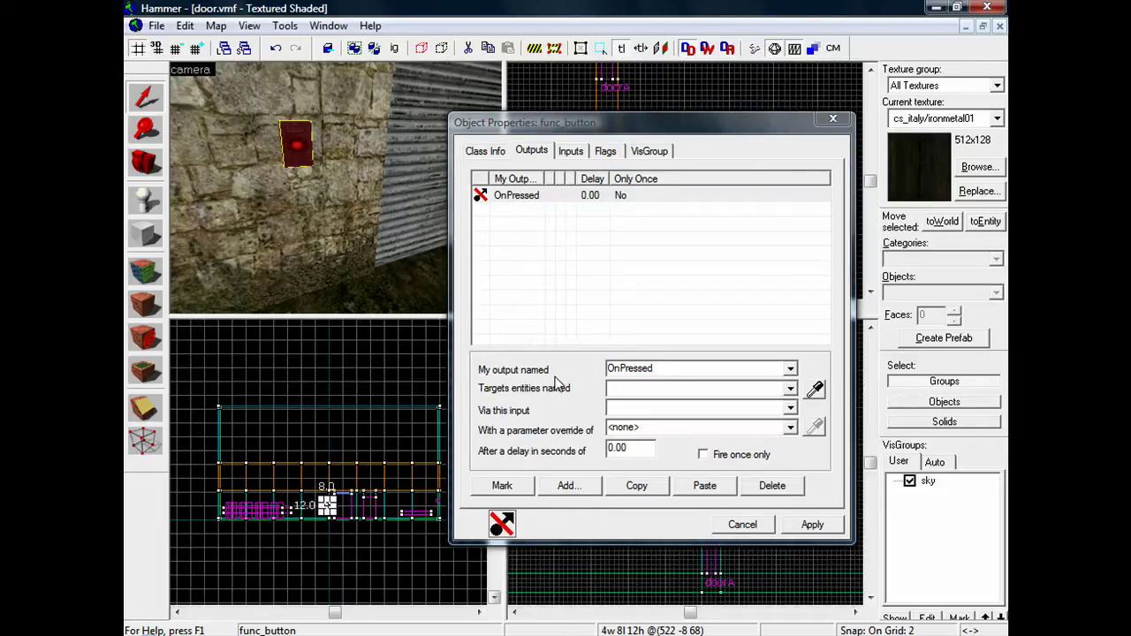
click(790, 388)
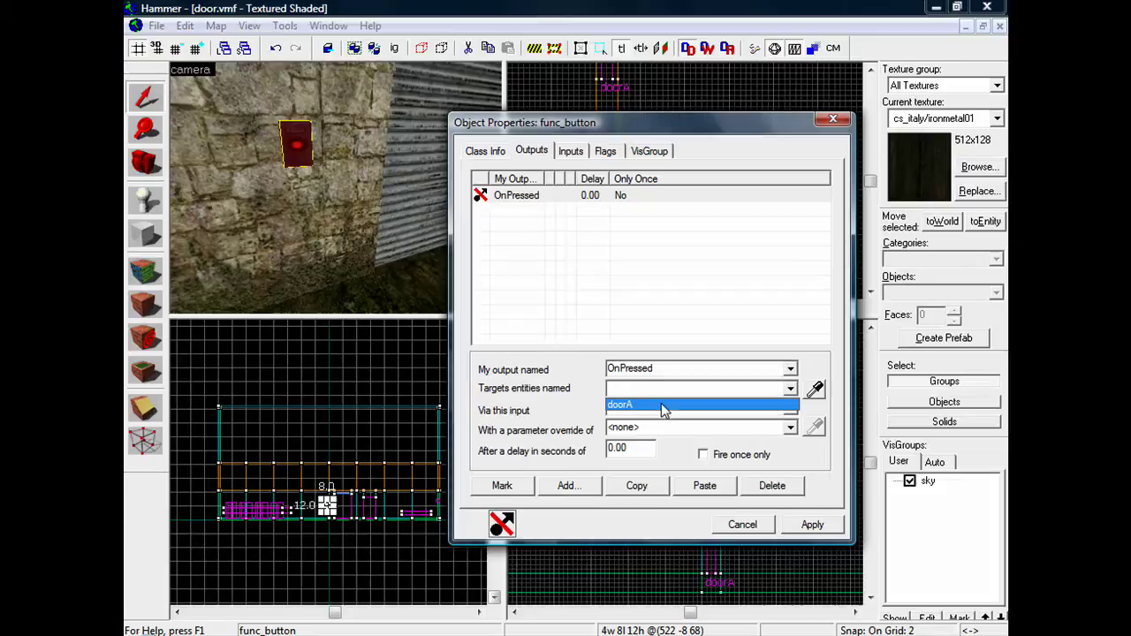
click(634, 409)
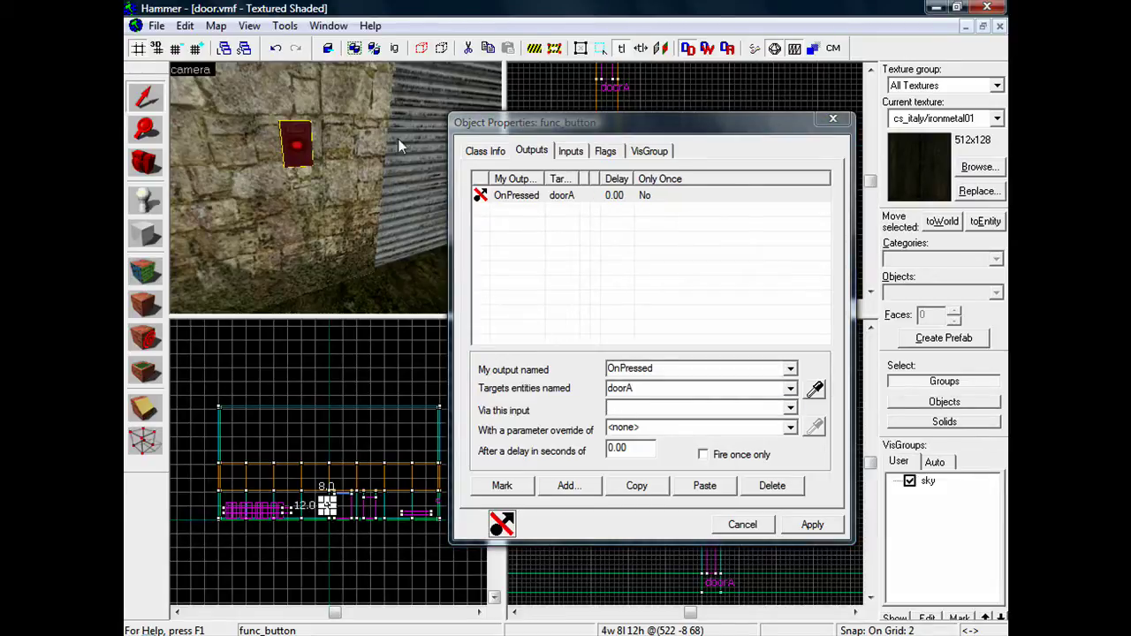
- Set the output's target input to Open and apply the button's properties
click(790, 408)
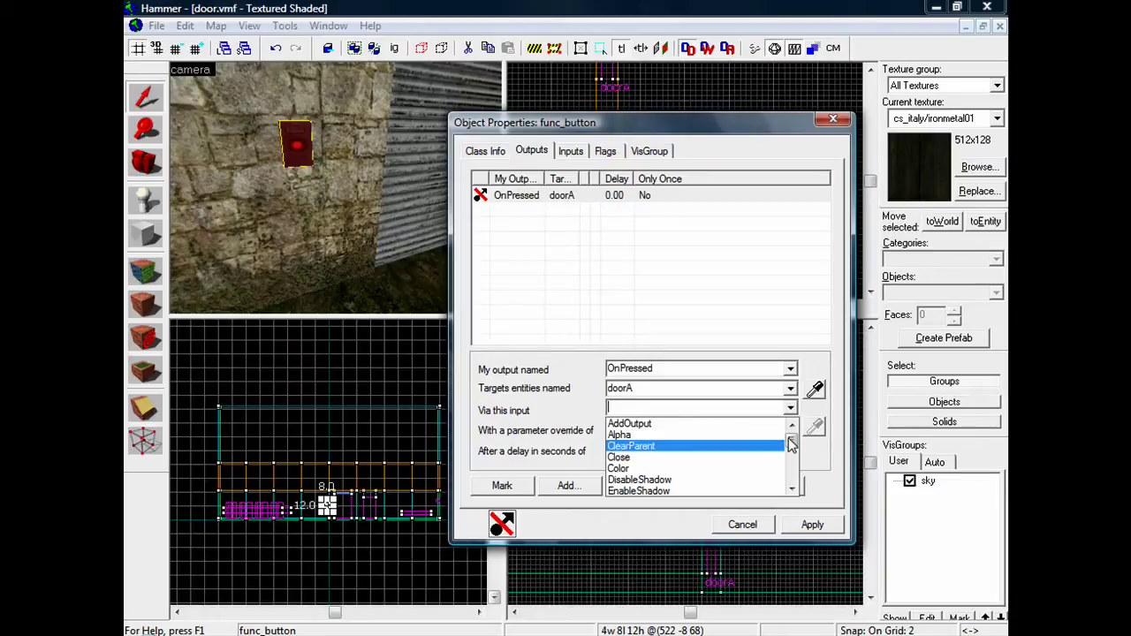
drag(792, 444, 790, 462)
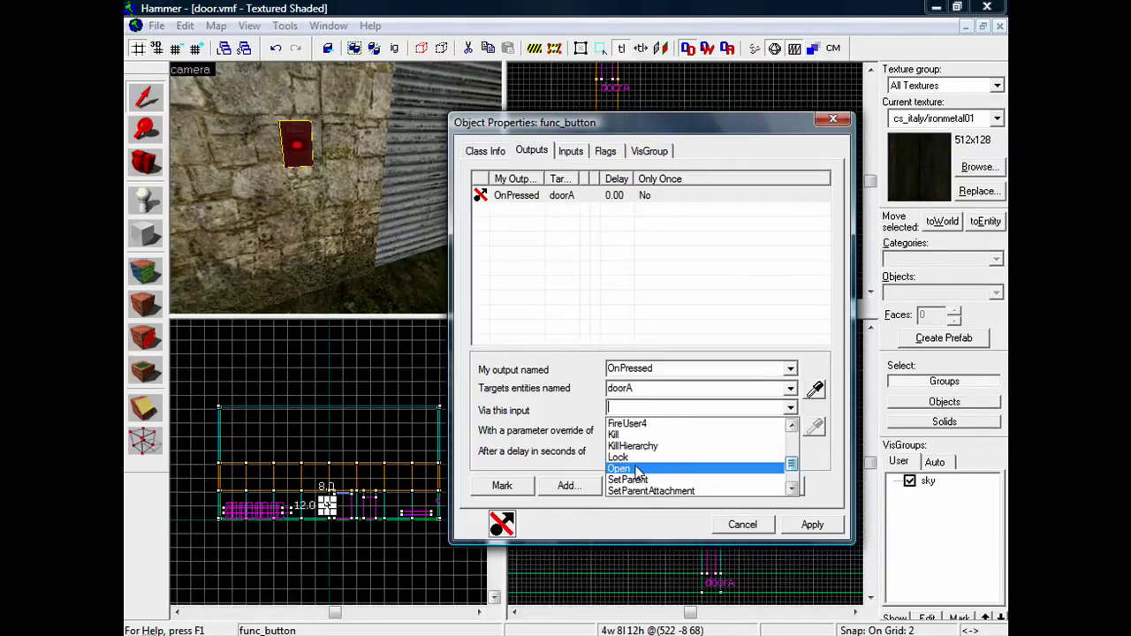
click(631, 469)
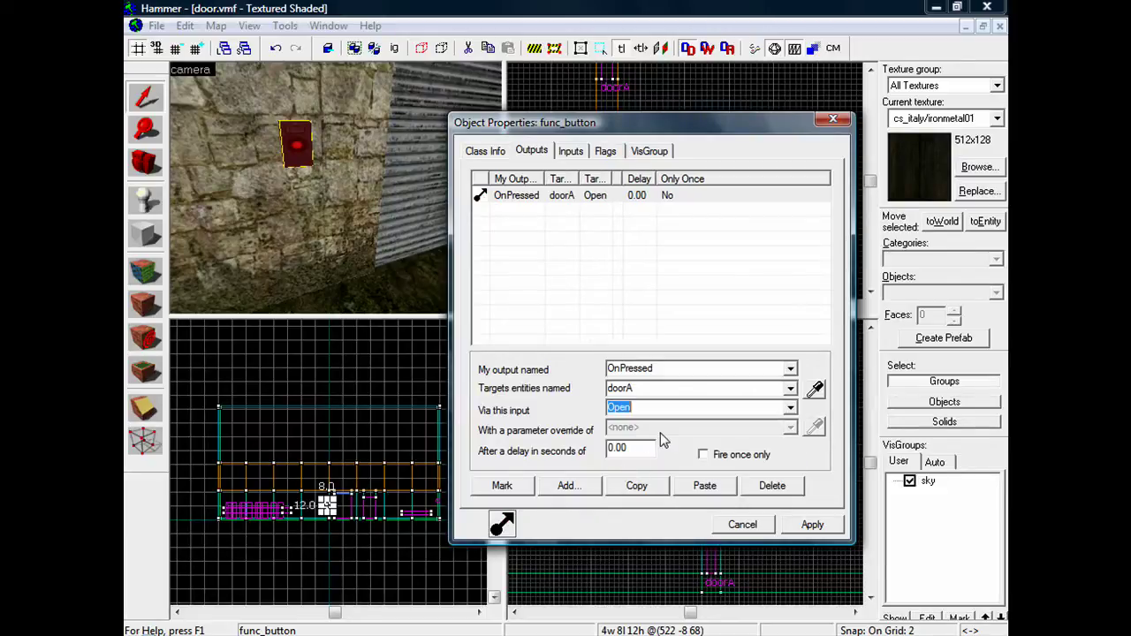
click(790, 408)
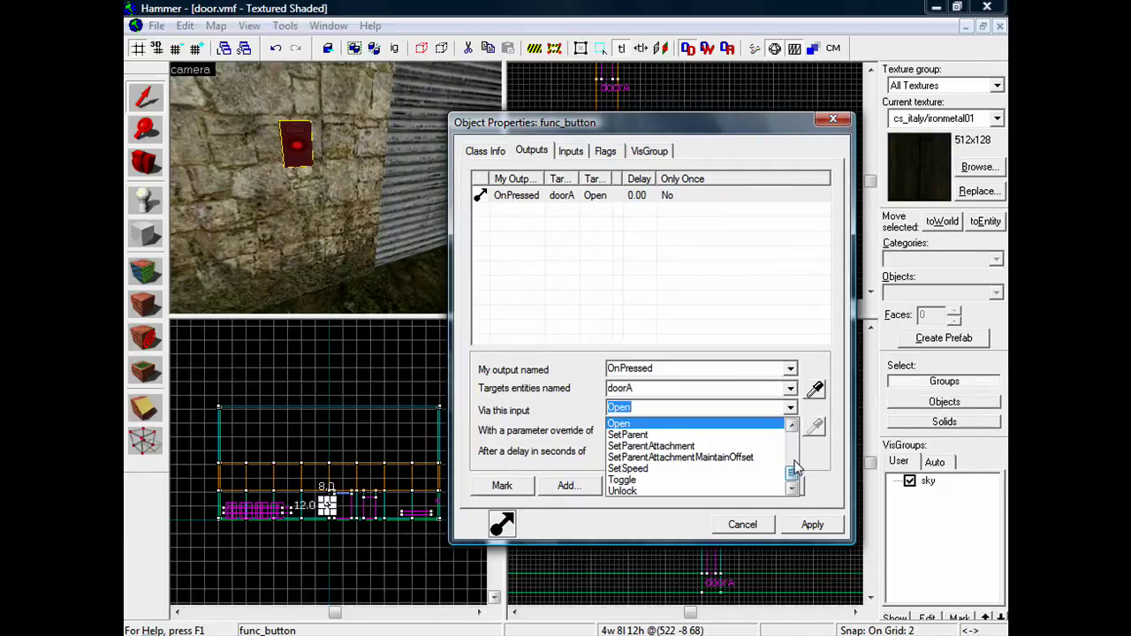
click(794, 416)
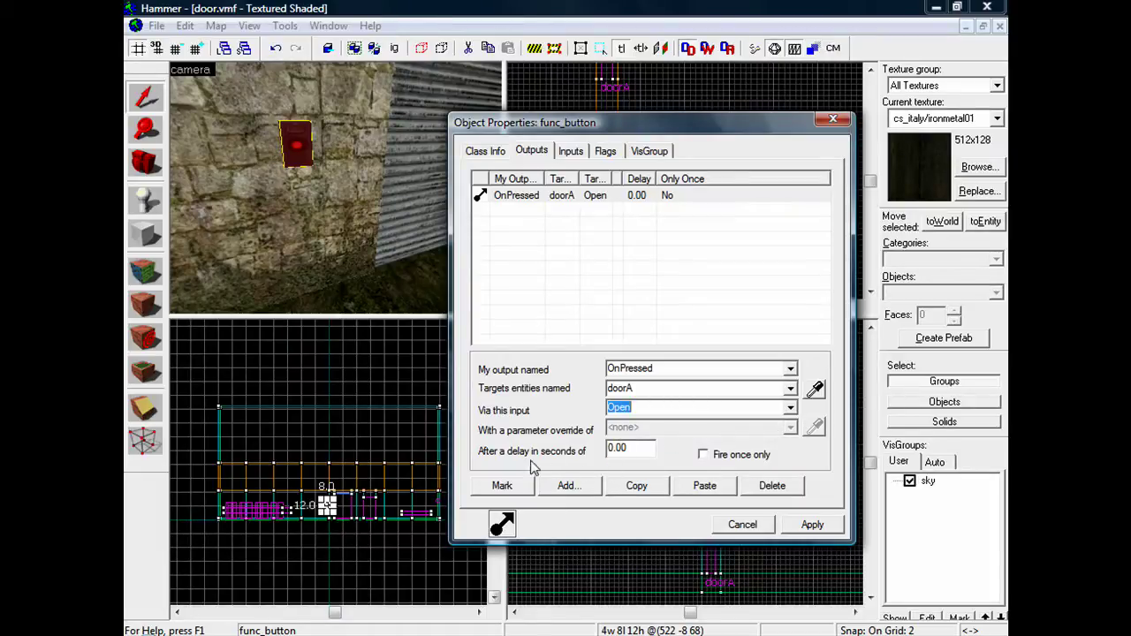
click(287, 159)
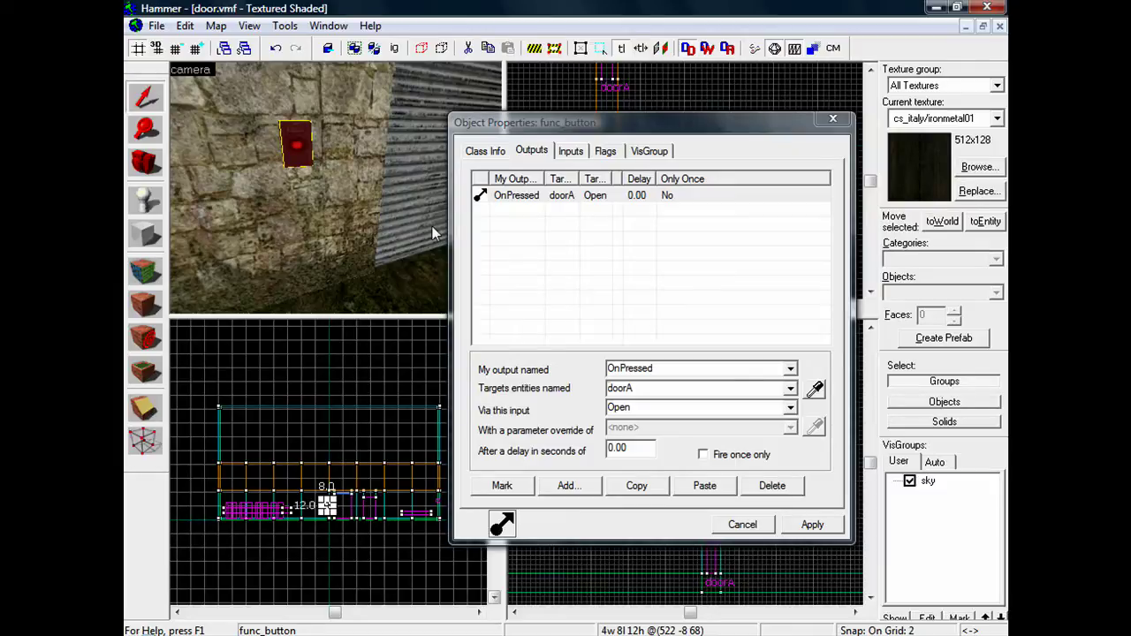
click(811, 525)
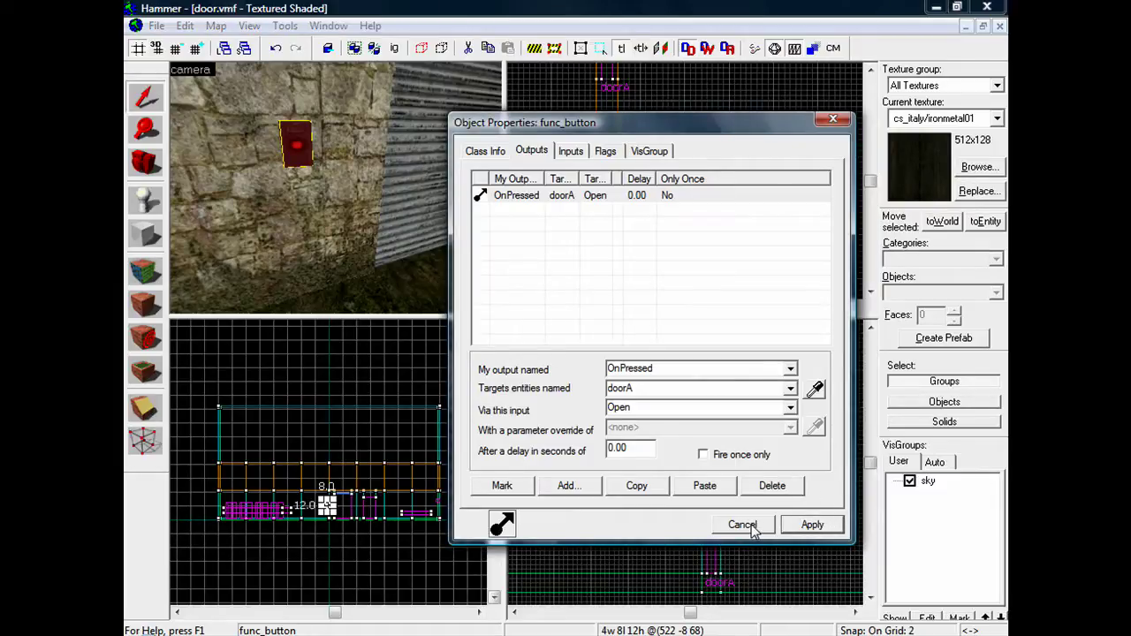
click(750, 525)
- Check the Speed property of the garage door
click(404, 146)
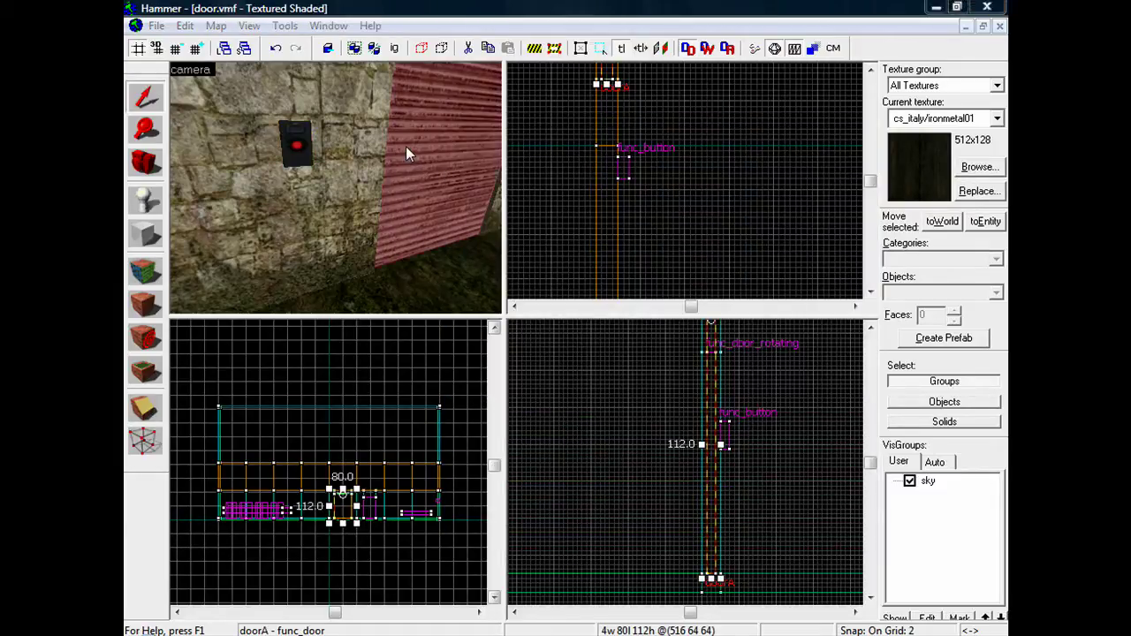
key(alt+Return)
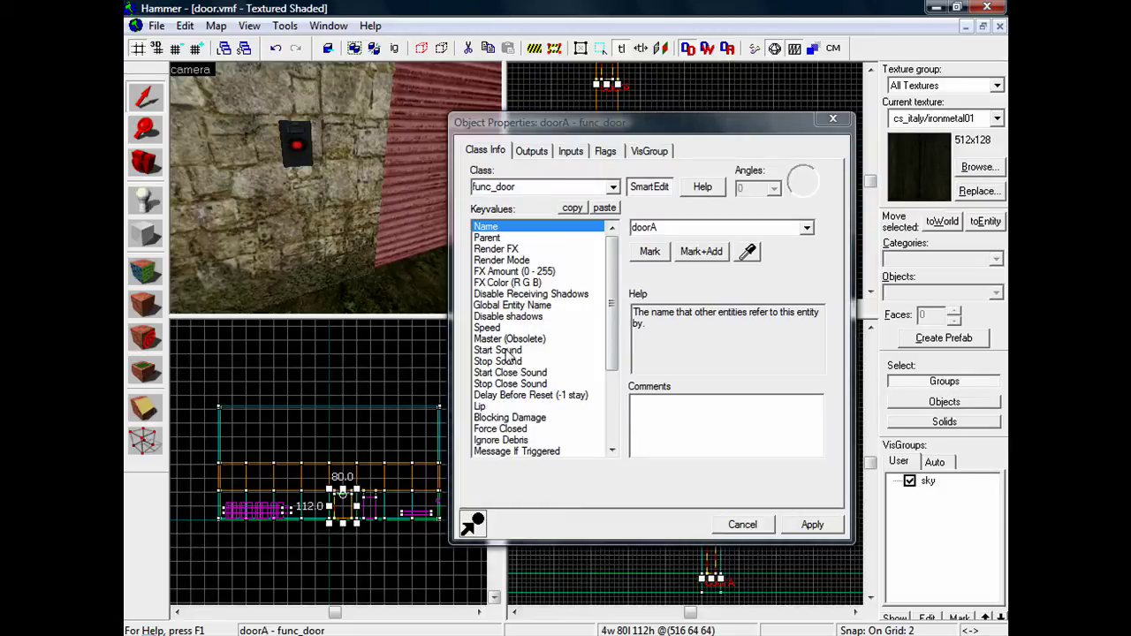
click(497, 328)
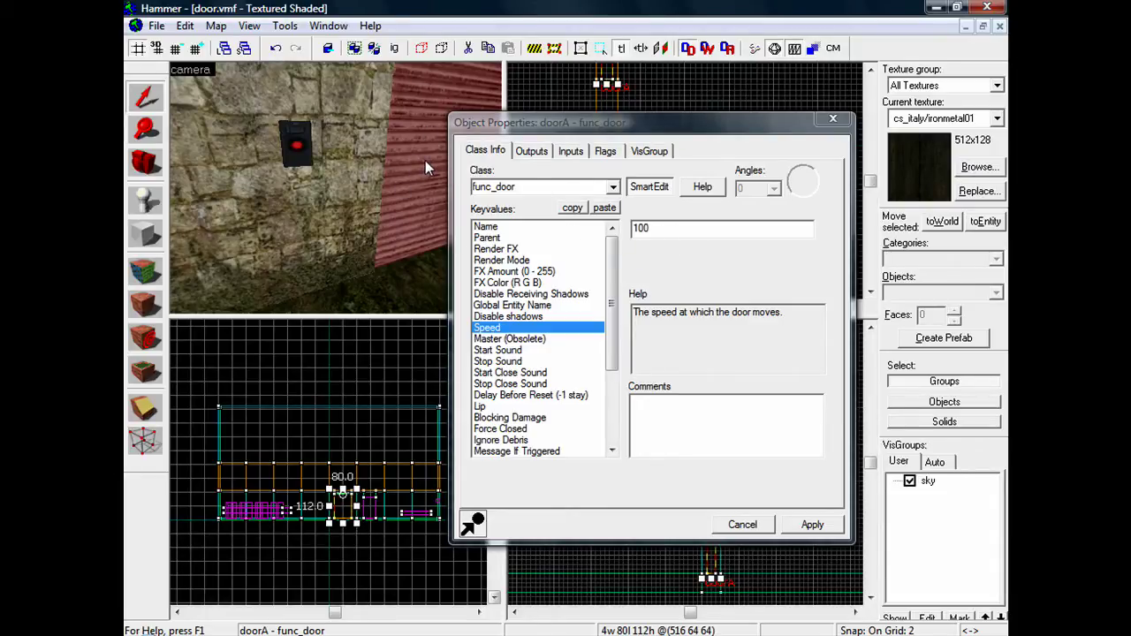
click(809, 525)
click(739, 525)
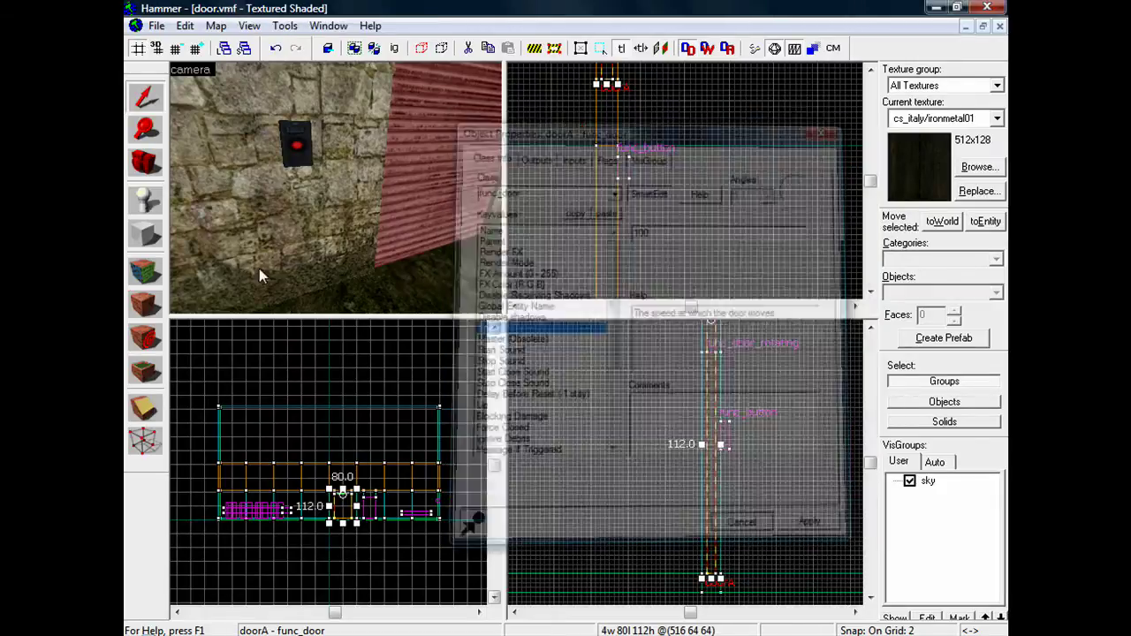
- Duplicate the wall button and place the copy on the opposite face of the wall, just beyond the rotating door
click(154, 170)
drag(323, 187, 335, 187)
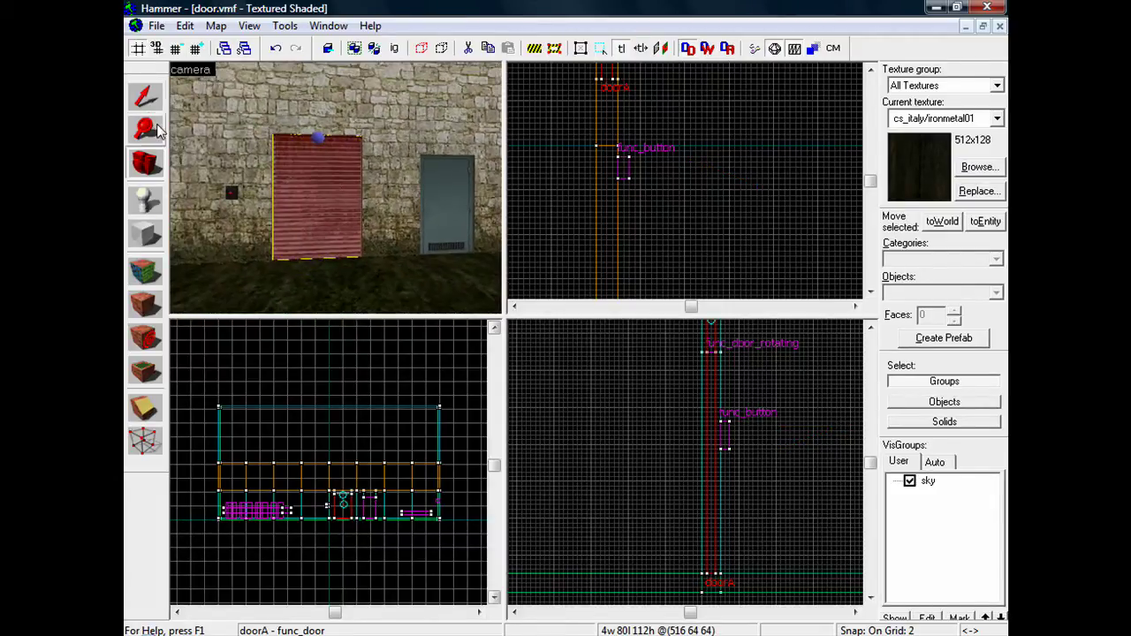
click(145, 97)
click(620, 165)
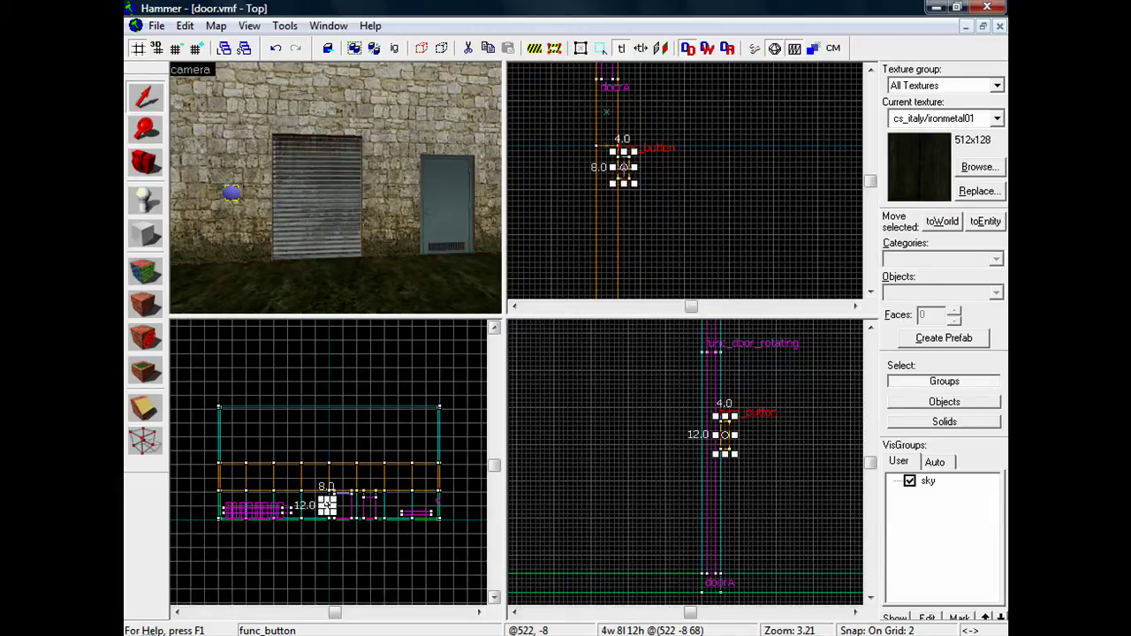
drag(623, 167, 593, 148)
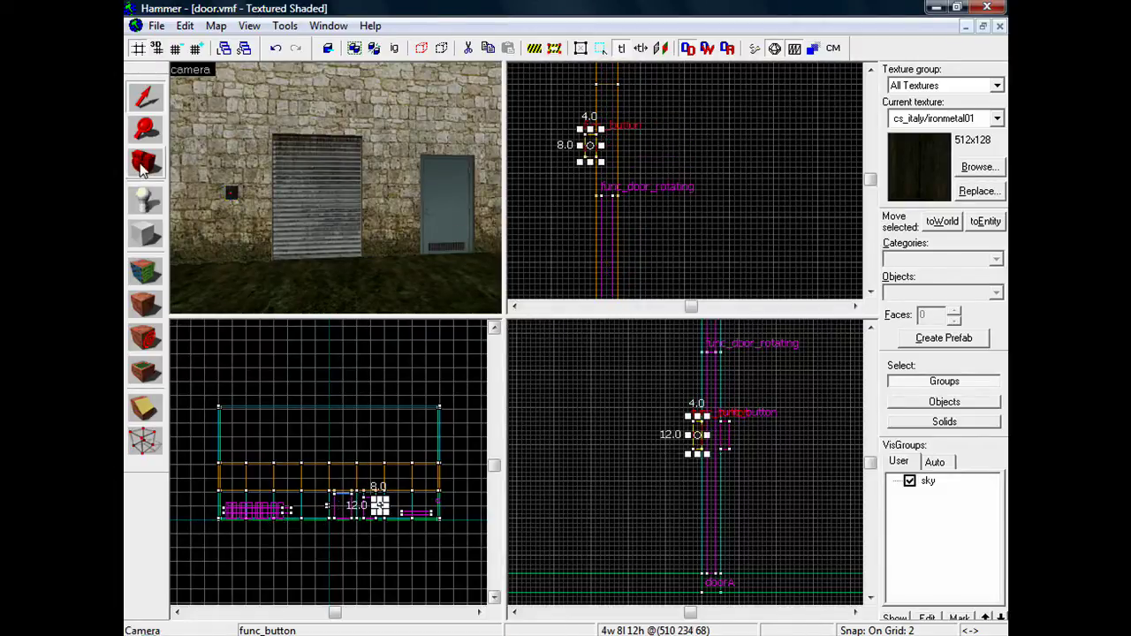
- Delete the OnPressed output targeting doorA from the copied wall button beside the rotating door
click(143, 166)
drag(292, 188, 336, 188)
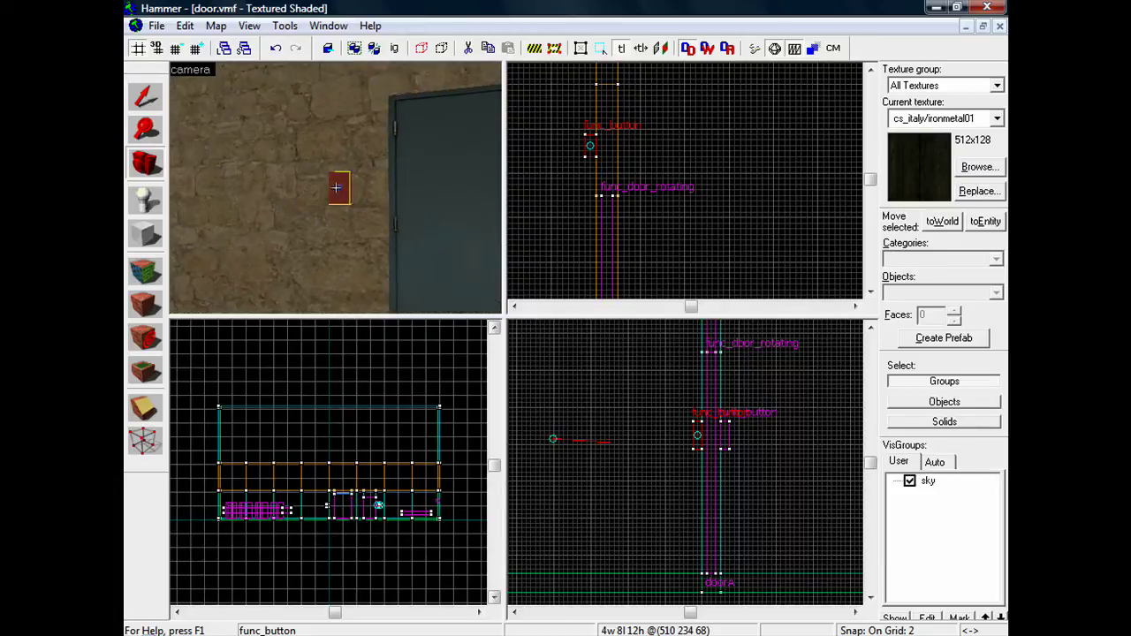
click(145, 97)
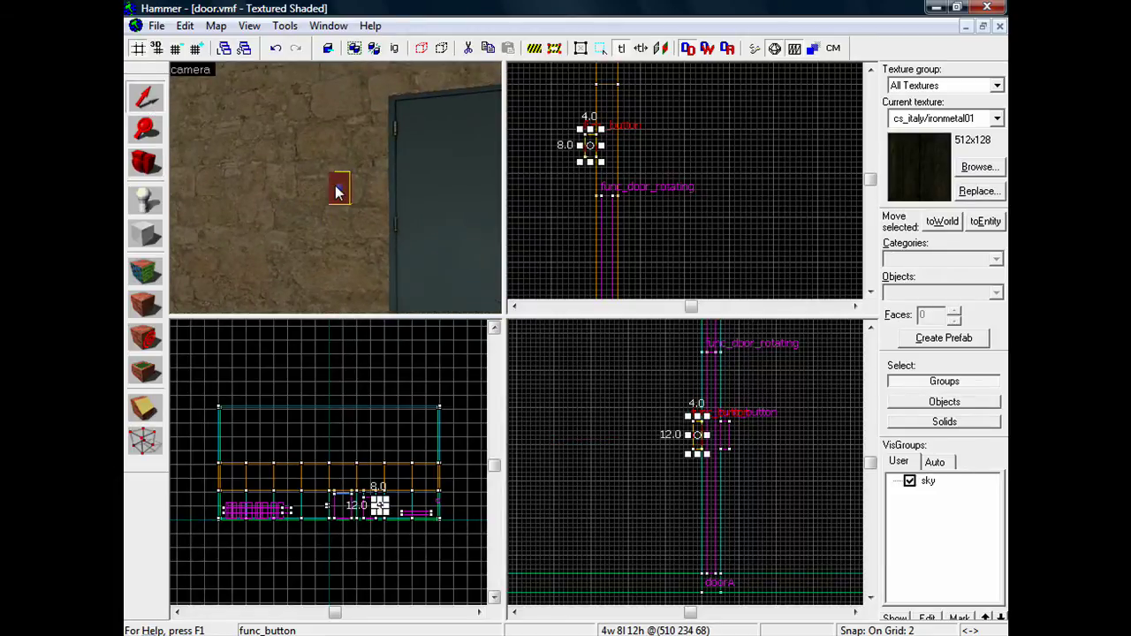
double_click(337, 193)
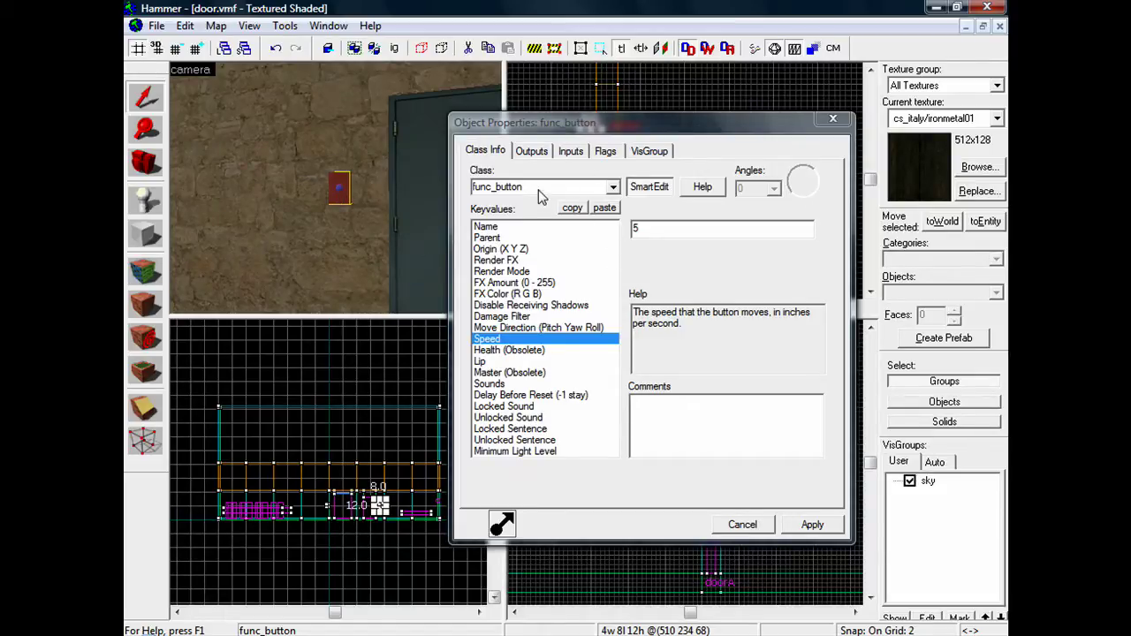
click(533, 152)
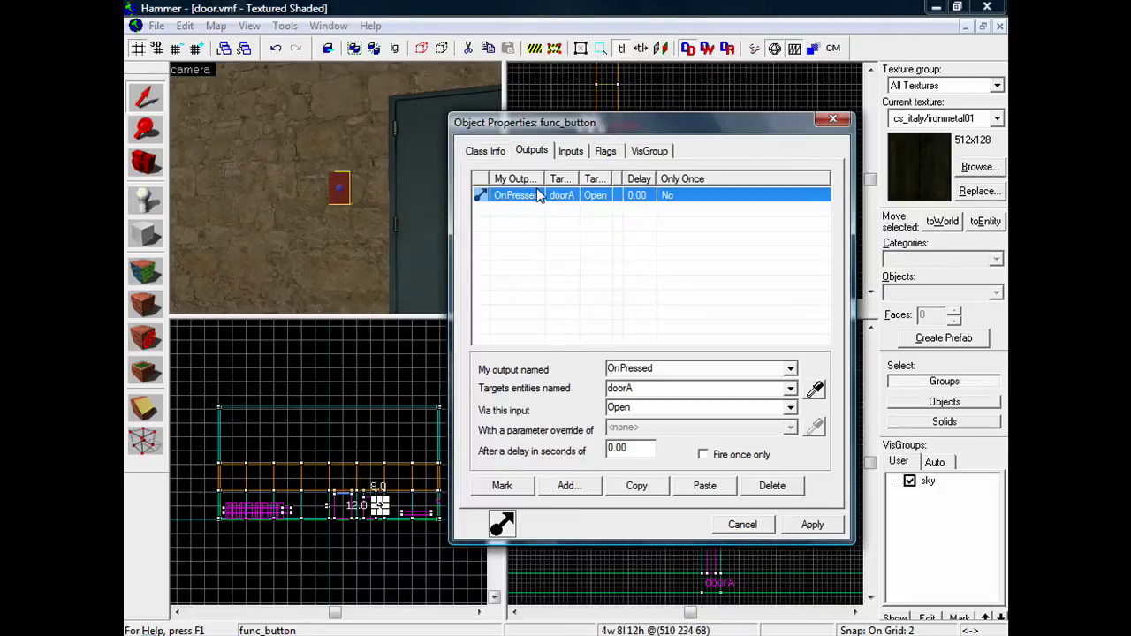
click(769, 486)
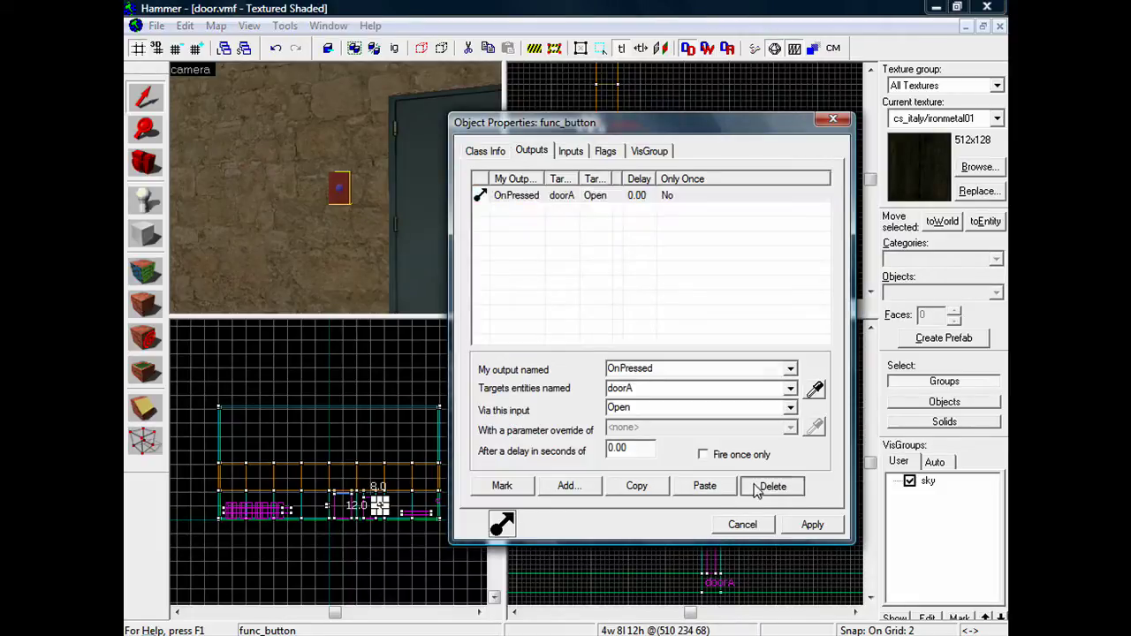
click(338, 188)
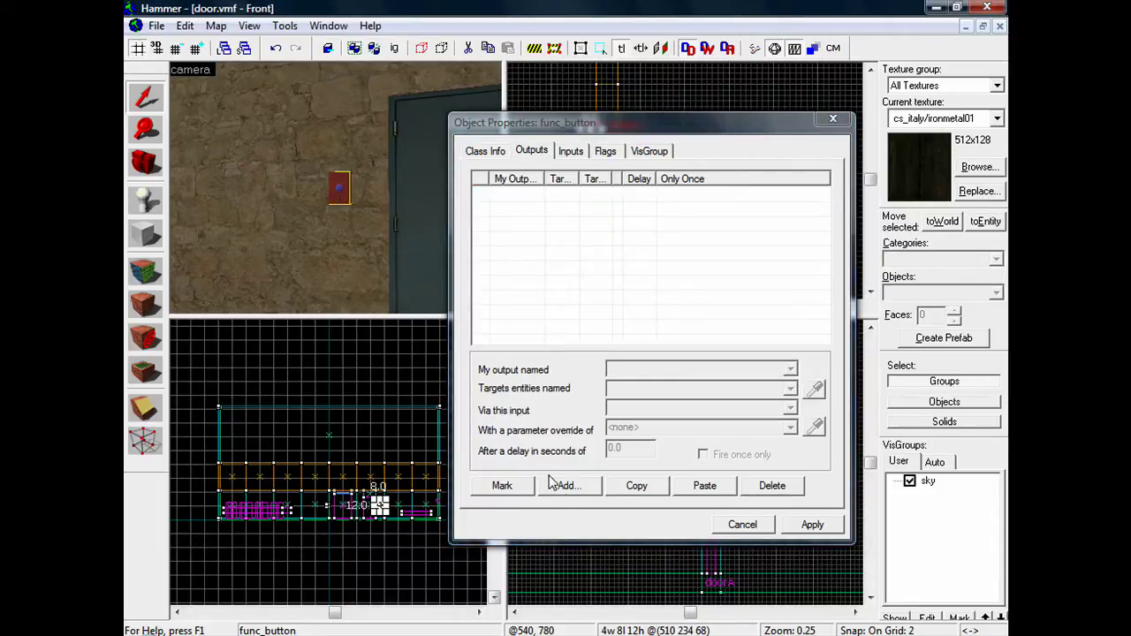
- Name the rotating door doorB and apply its properties
click(420, 217)
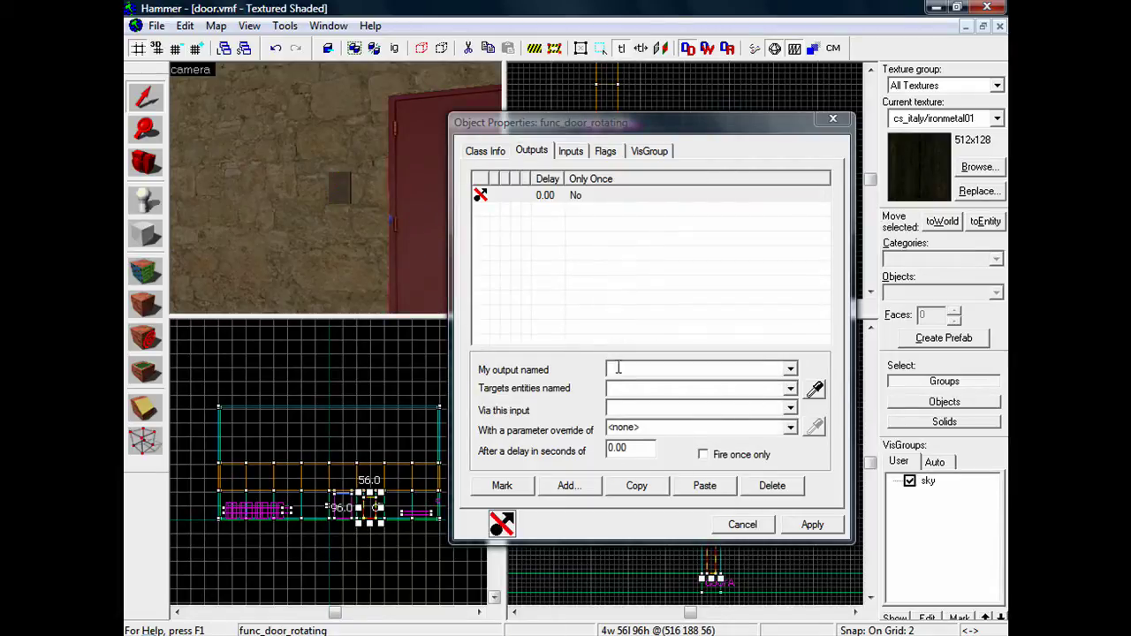
click(752, 522)
double_click(456, 195)
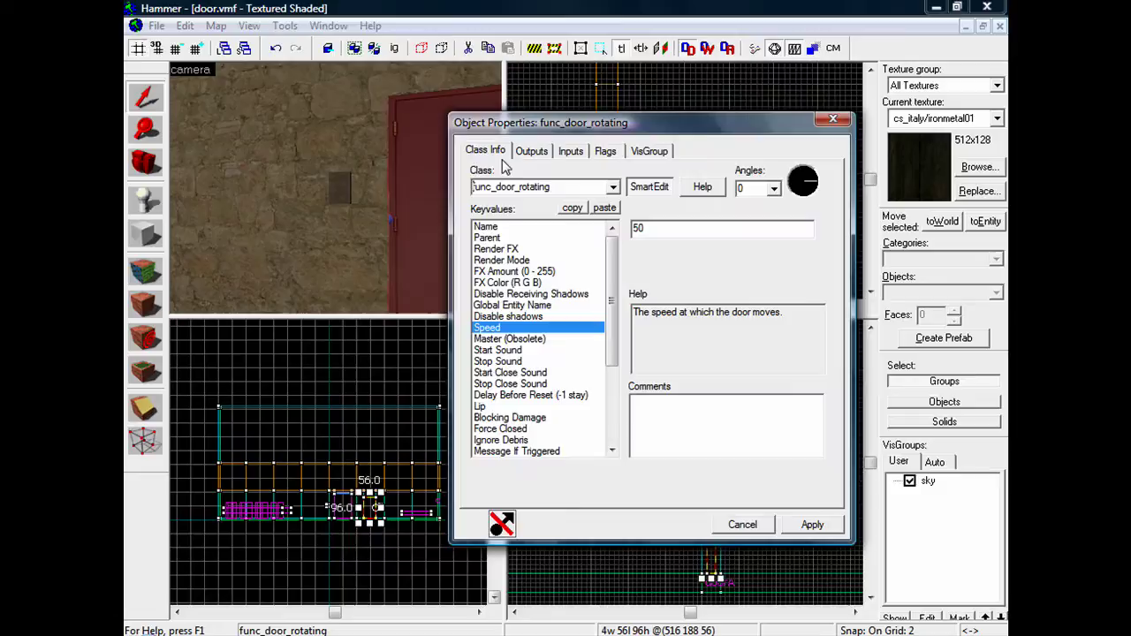
click(584, 227)
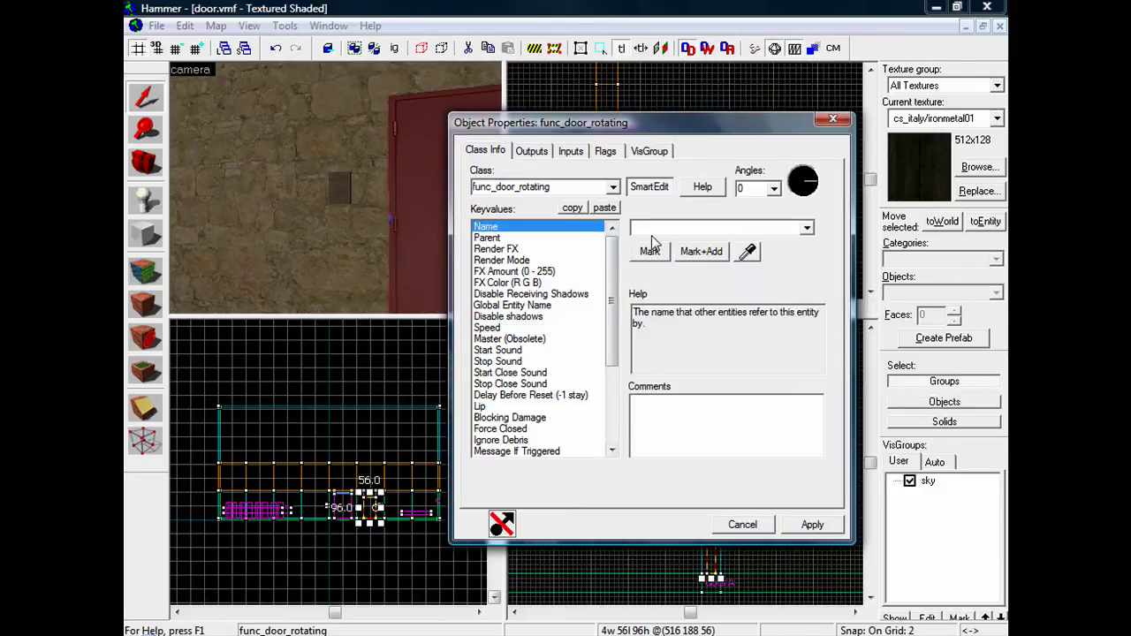
click(649, 227)
text(doorA)
click(812, 525)
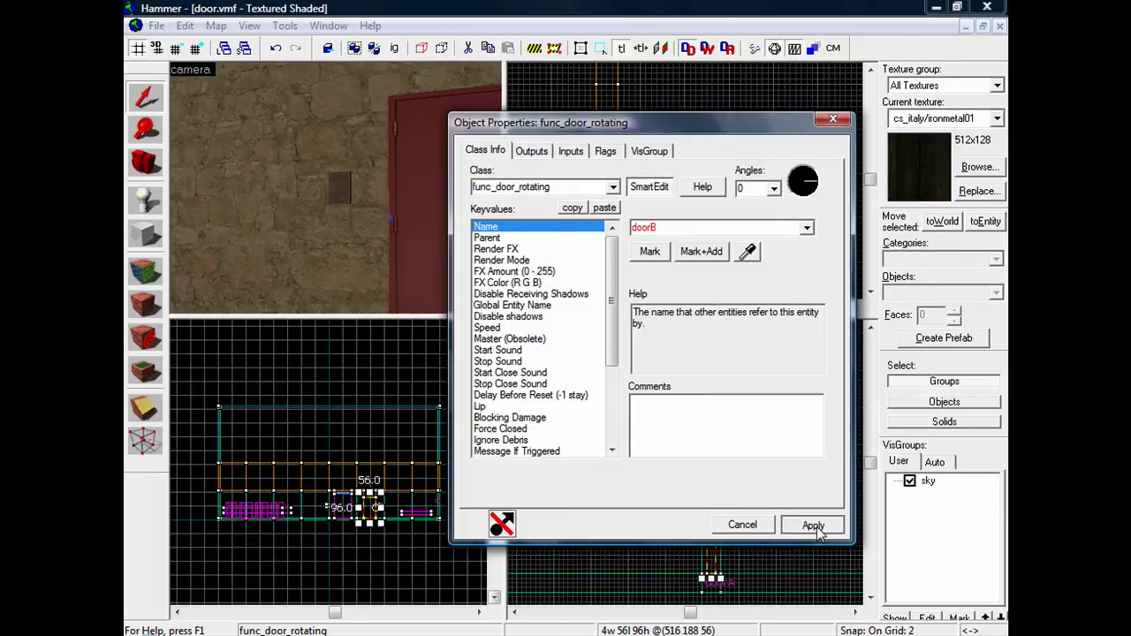
click(763, 529)
- Add an OnPressed output to the copied wall button that targets the entity doorB
double_click(343, 186)
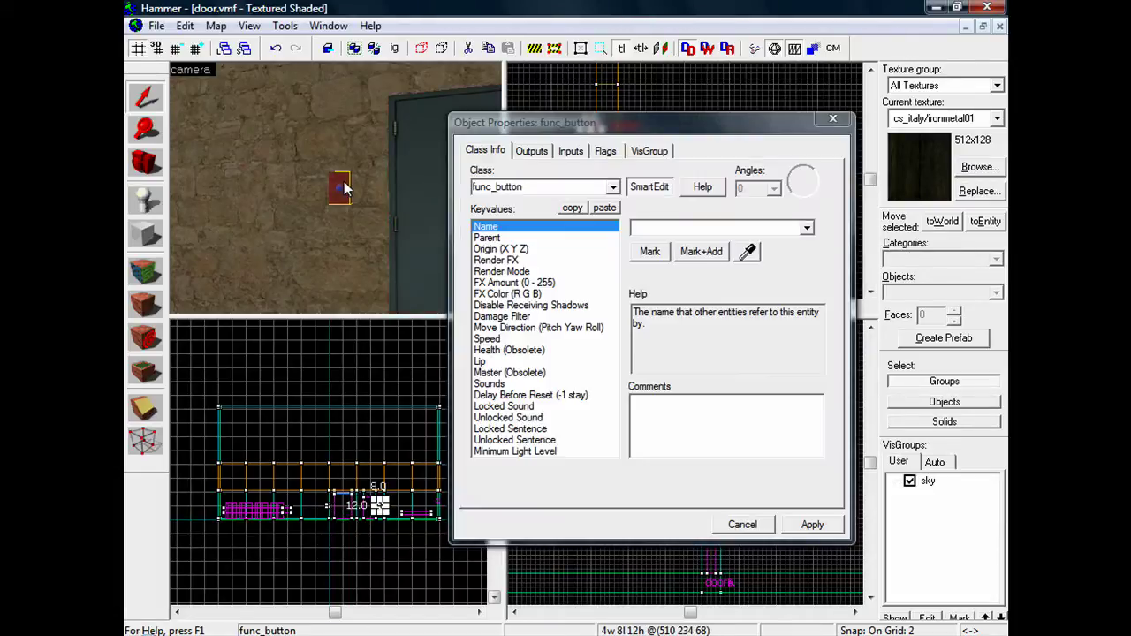
click(533, 152)
click(583, 485)
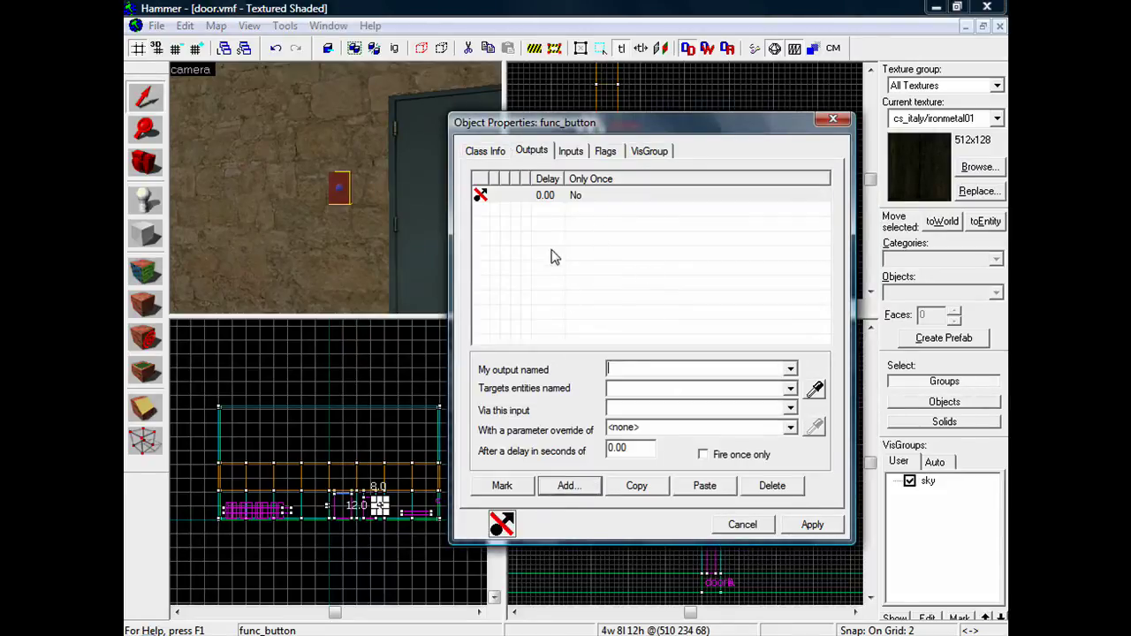
click(790, 368)
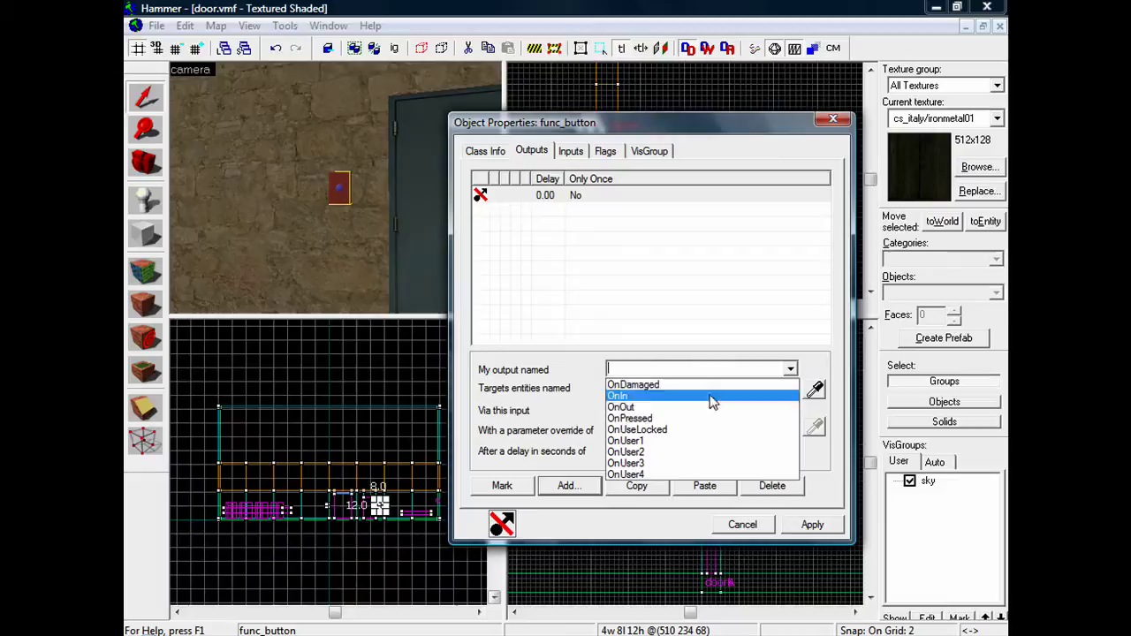
click(672, 424)
click(790, 389)
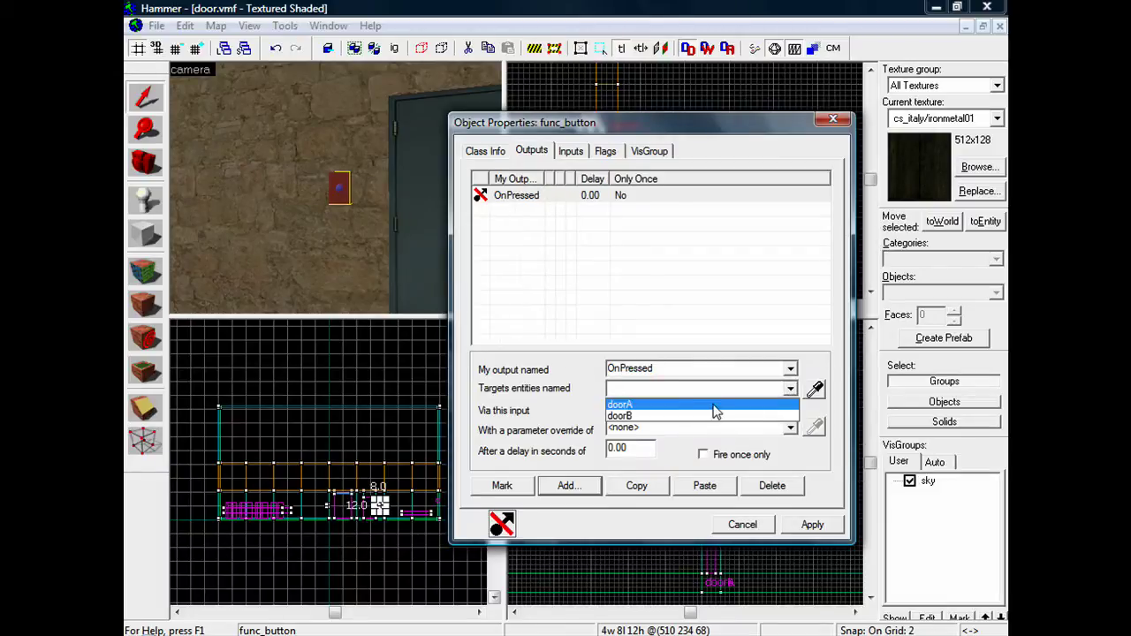
click(679, 416)
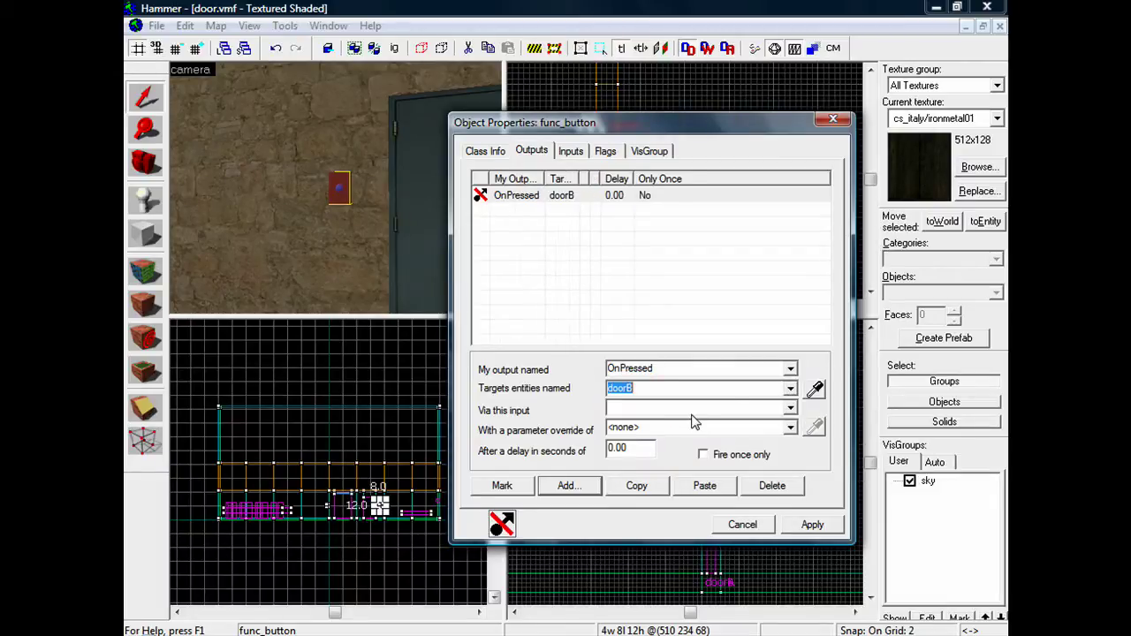
- Set the doorB output's target input to Open and close the button's properties
click(790, 408)
click(791, 488)
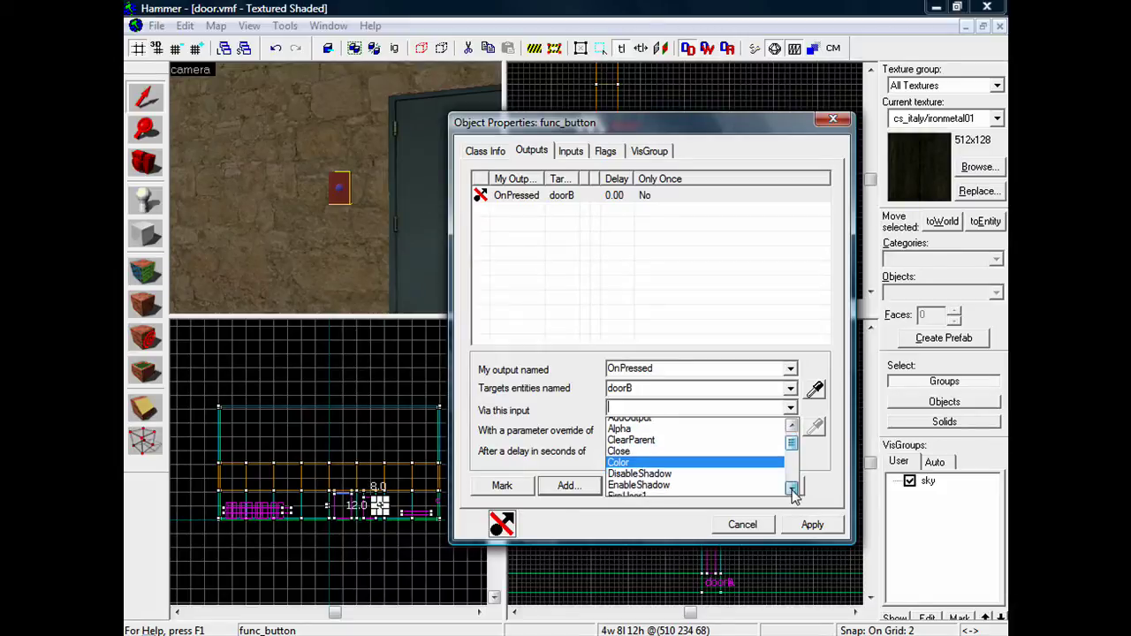
click(792, 489)
click(791, 488)
click(792, 489)
click(791, 489)
click(792, 488)
click(792, 488)
click(791, 489)
click(791, 488)
click(791, 489)
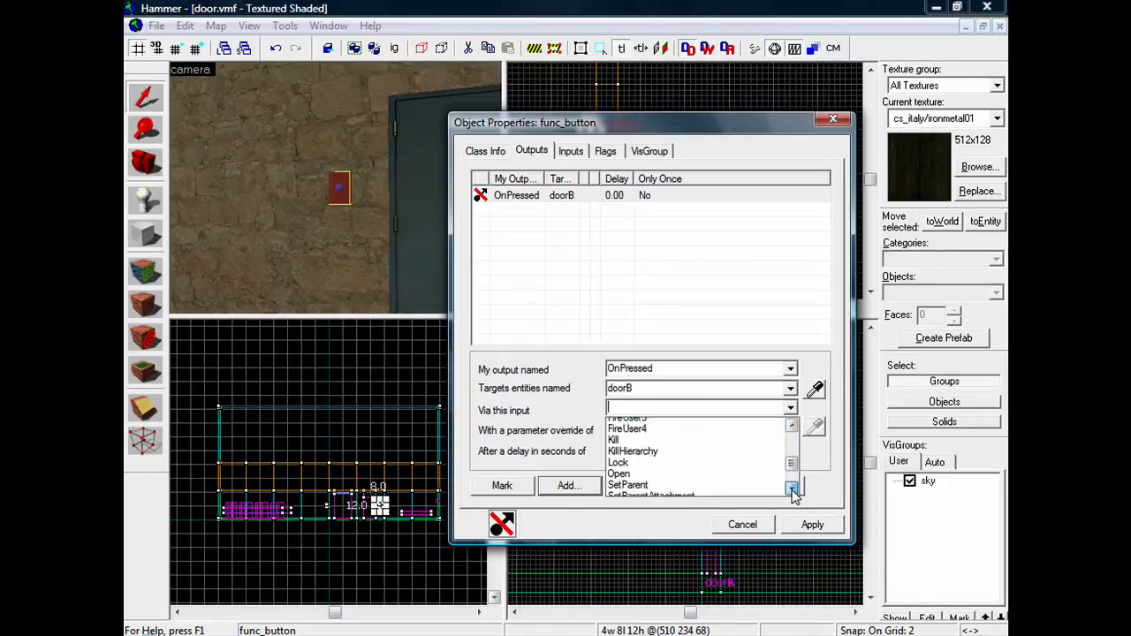
click(791, 488)
click(651, 459)
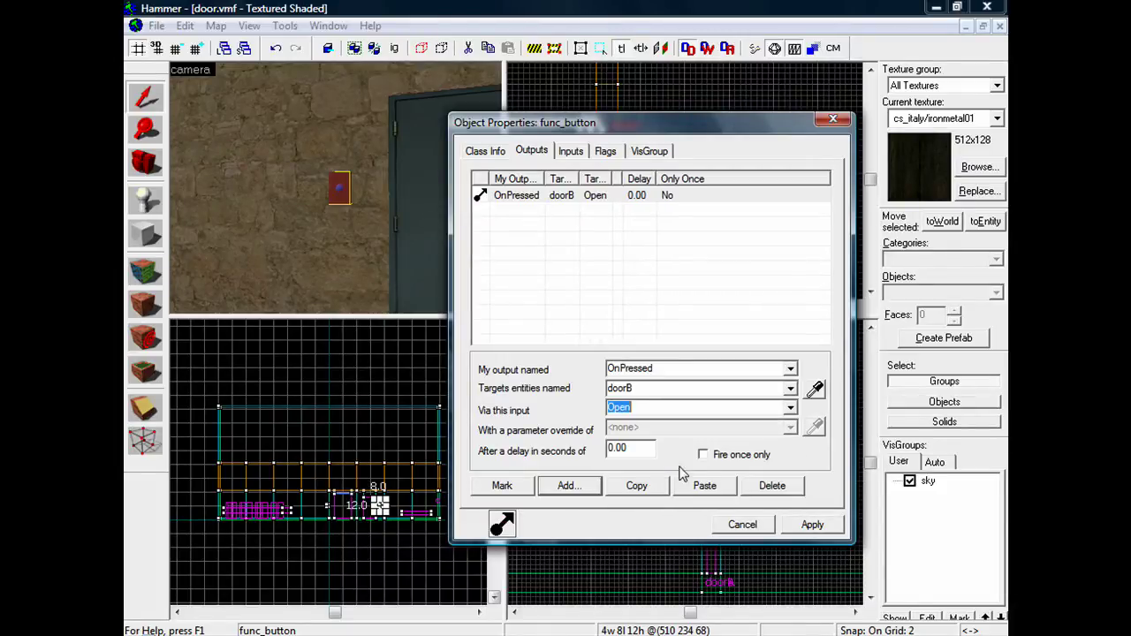
click(742, 527)
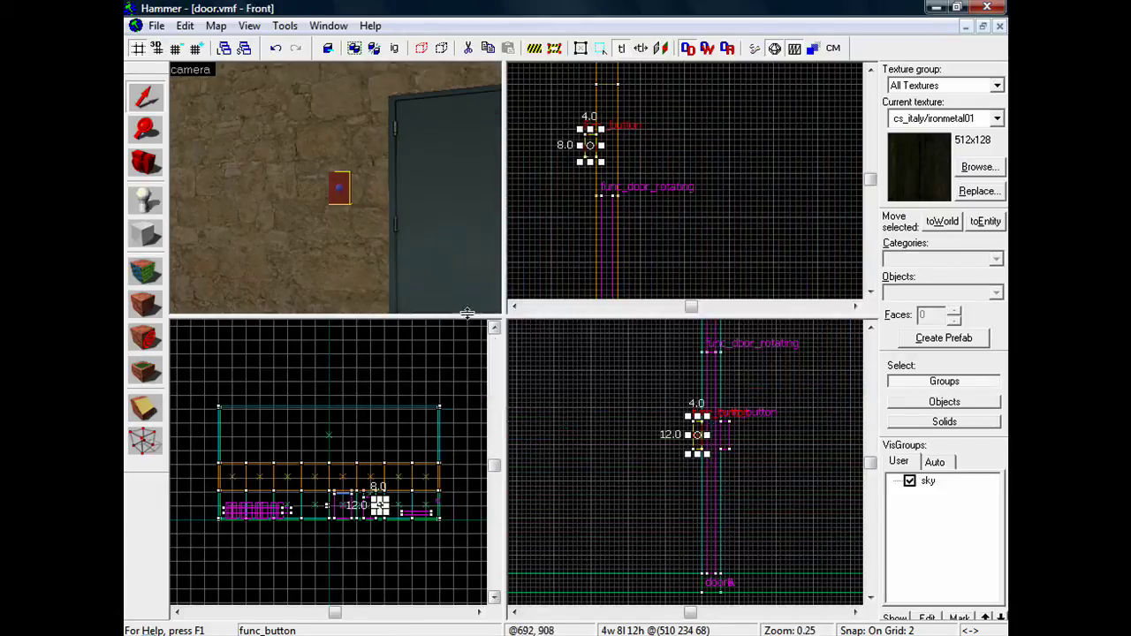
- Check the outputs and flags of the rotating door doorB without changing them
double_click(458, 171)
click(533, 152)
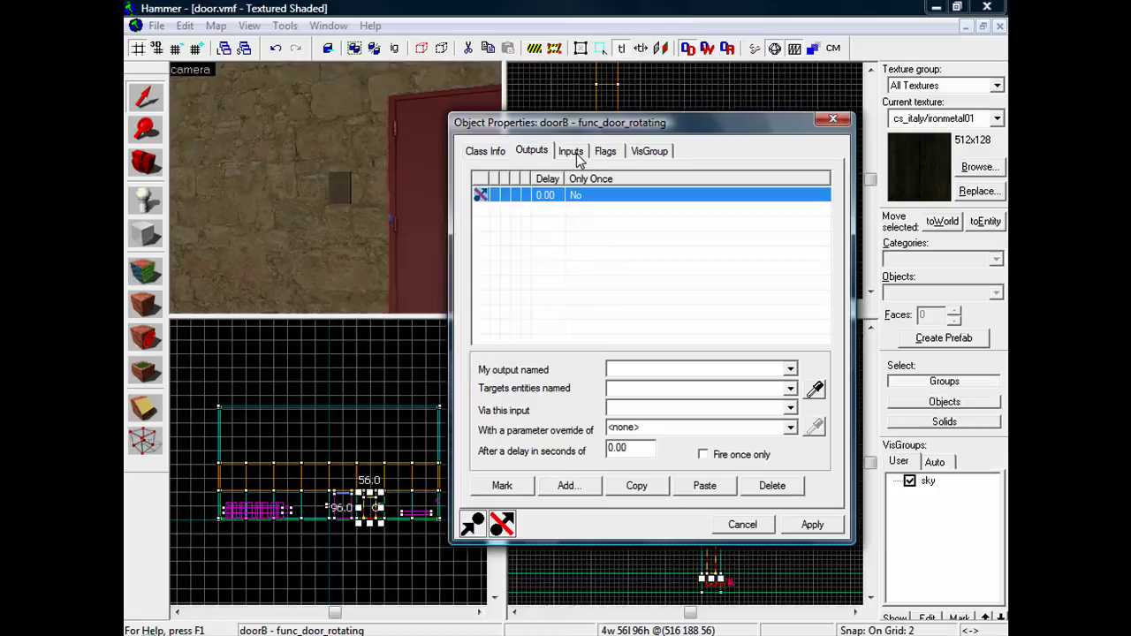
click(605, 151)
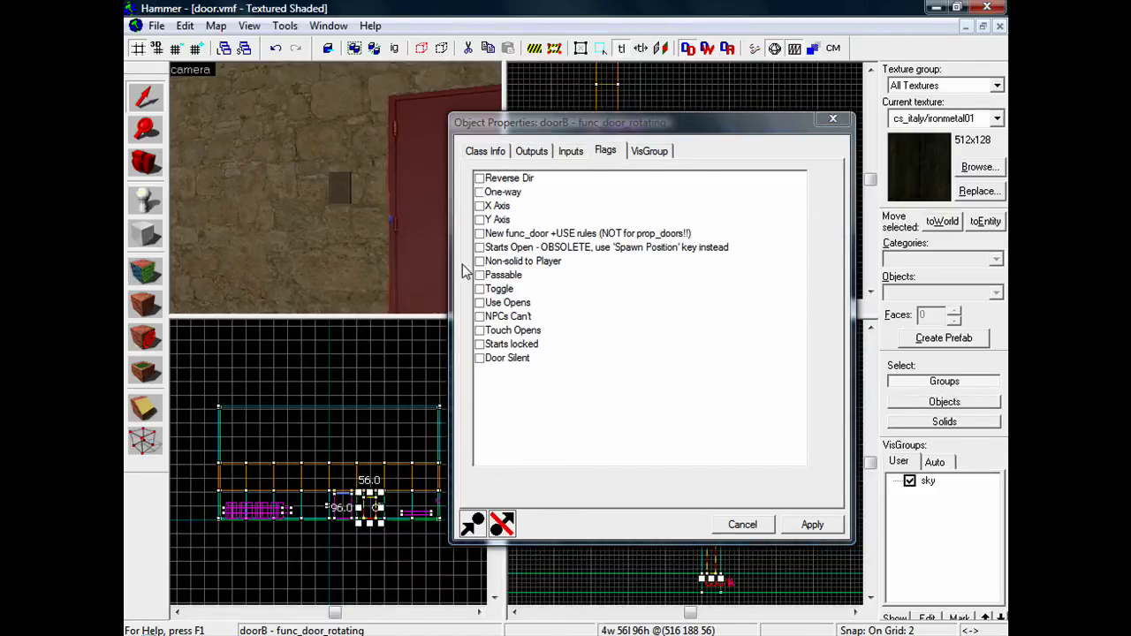
click(742, 525)
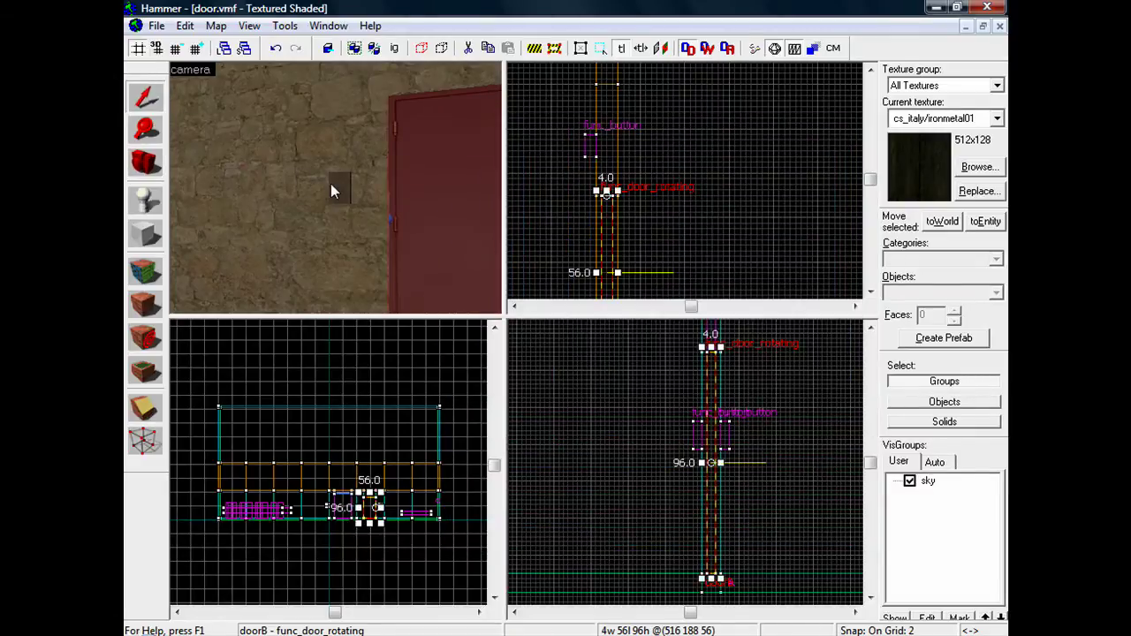
- Rotate the copied wall button about half a turn in the top view so its front faces away from the wall
click(339, 188)
click(590, 139)
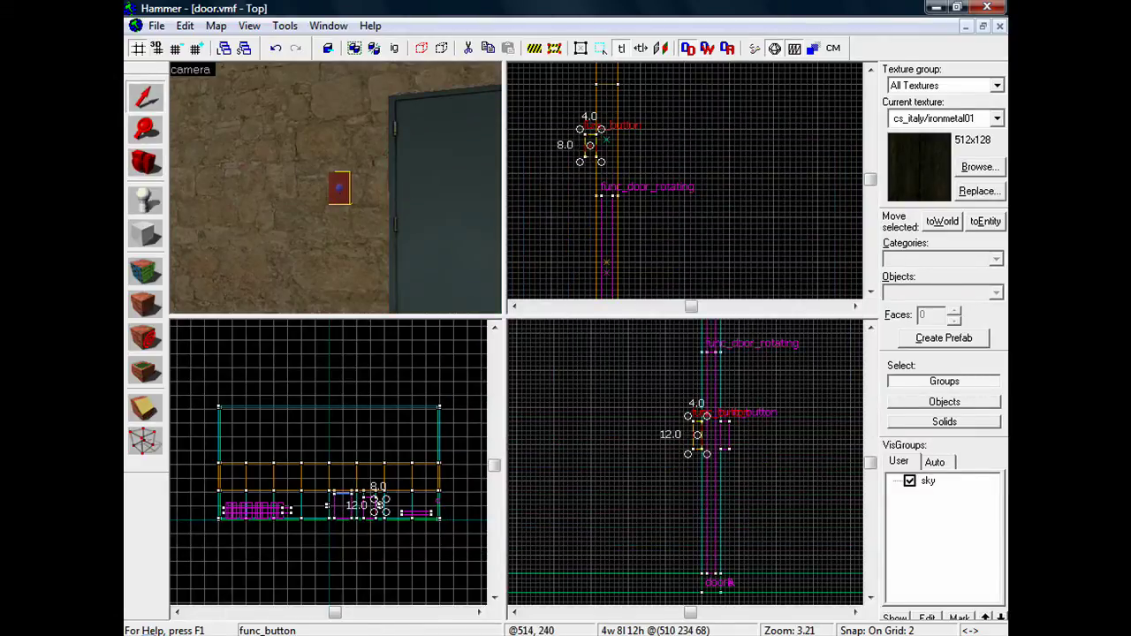
drag(601, 129, 578, 168)
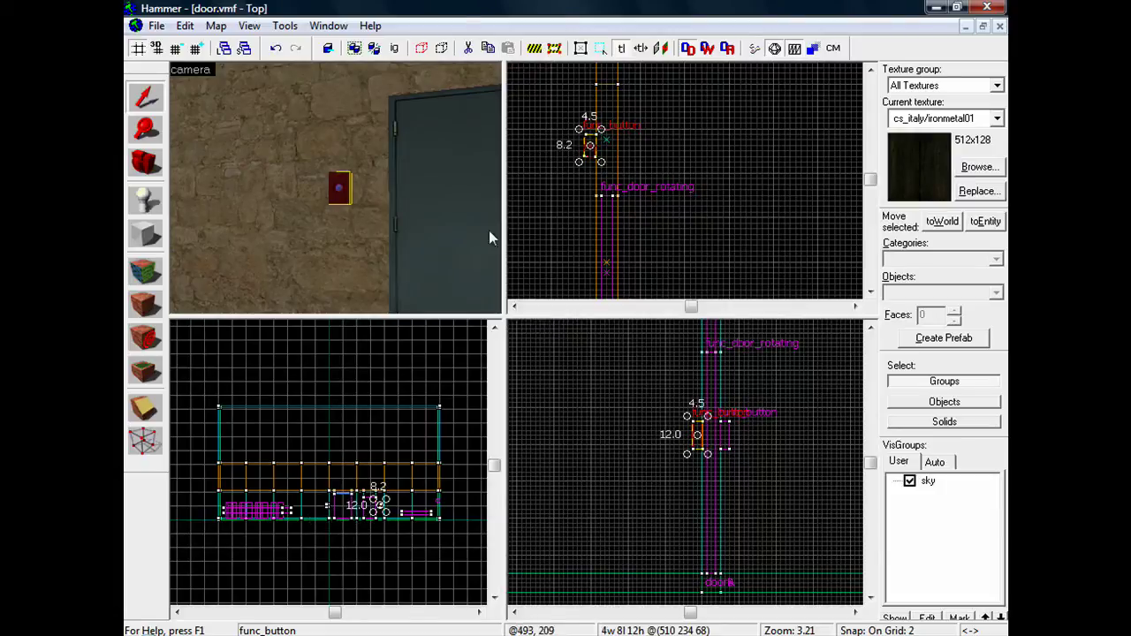
click(146, 163)
drag(291, 181, 336, 187)
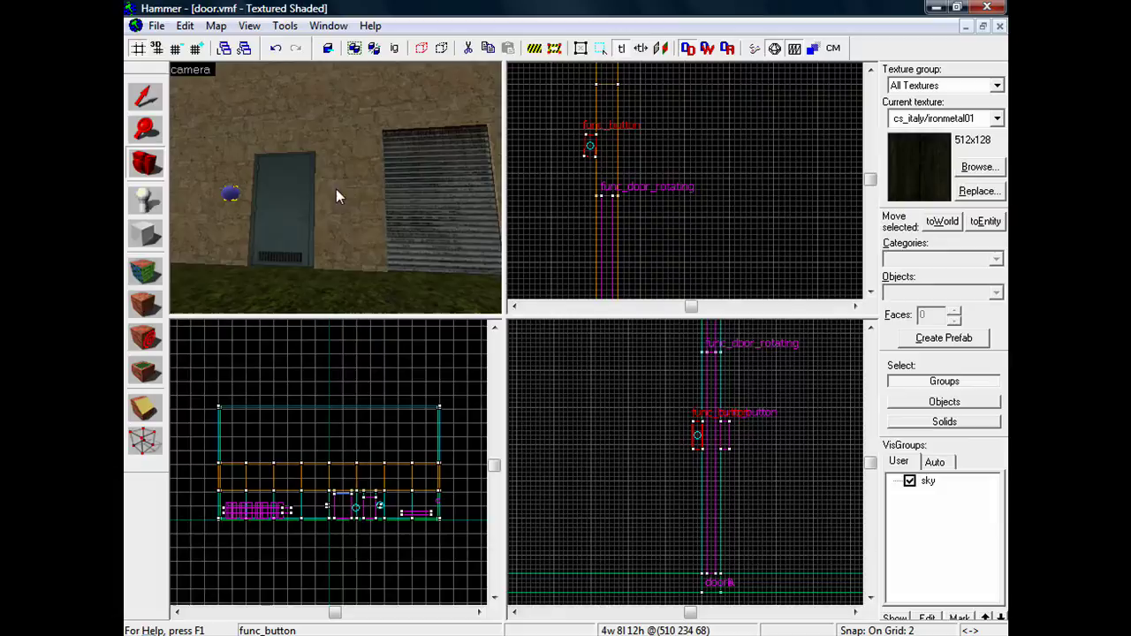
key(Right)
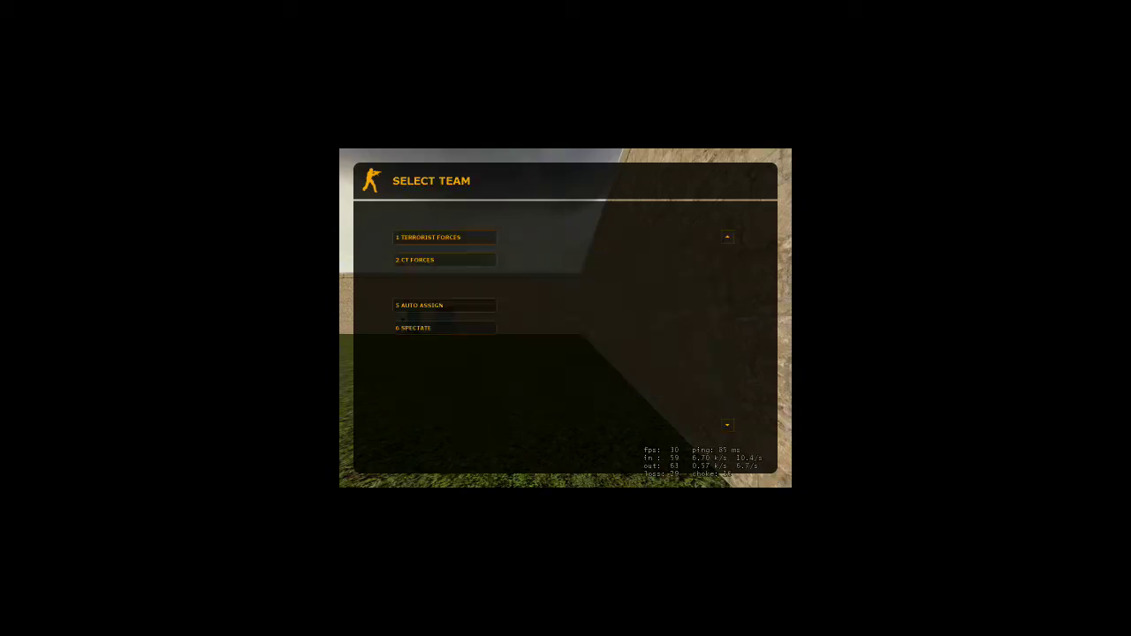
- Join the Terrorist forces in Counter-Strike: Source and walk through the map to test the doors and their buttons
key(1)
key(1)
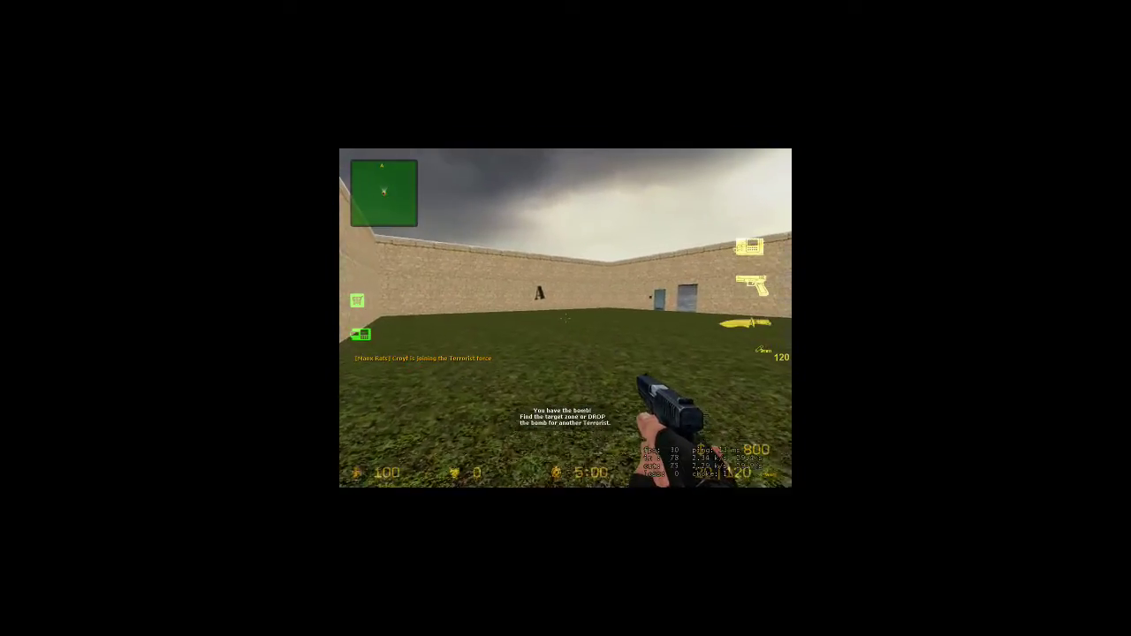
key(5)
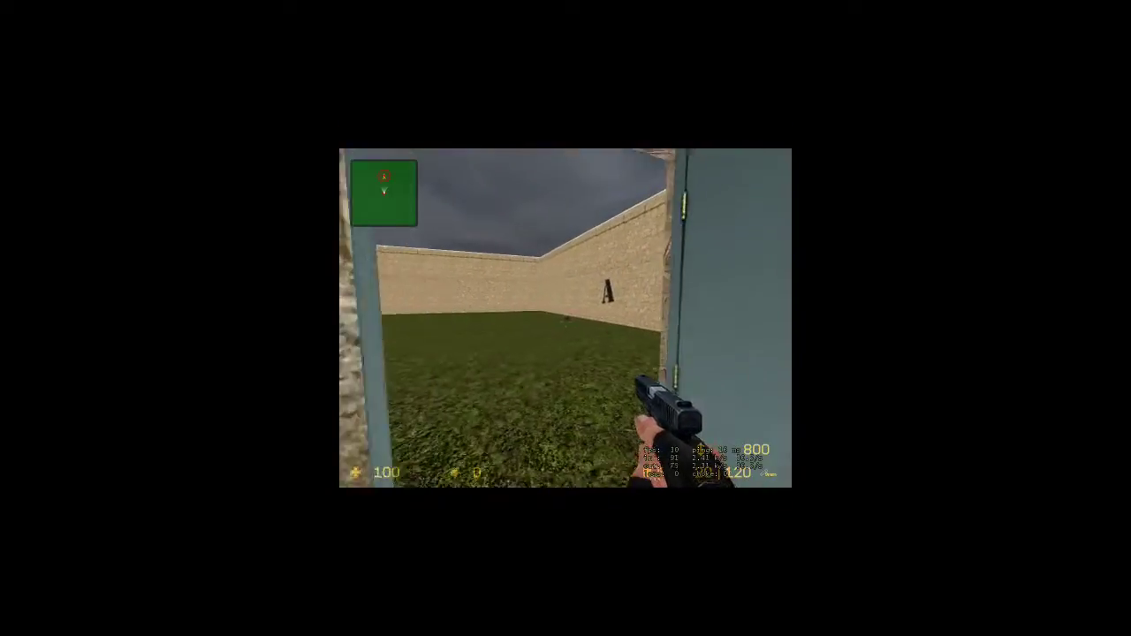
key(w)
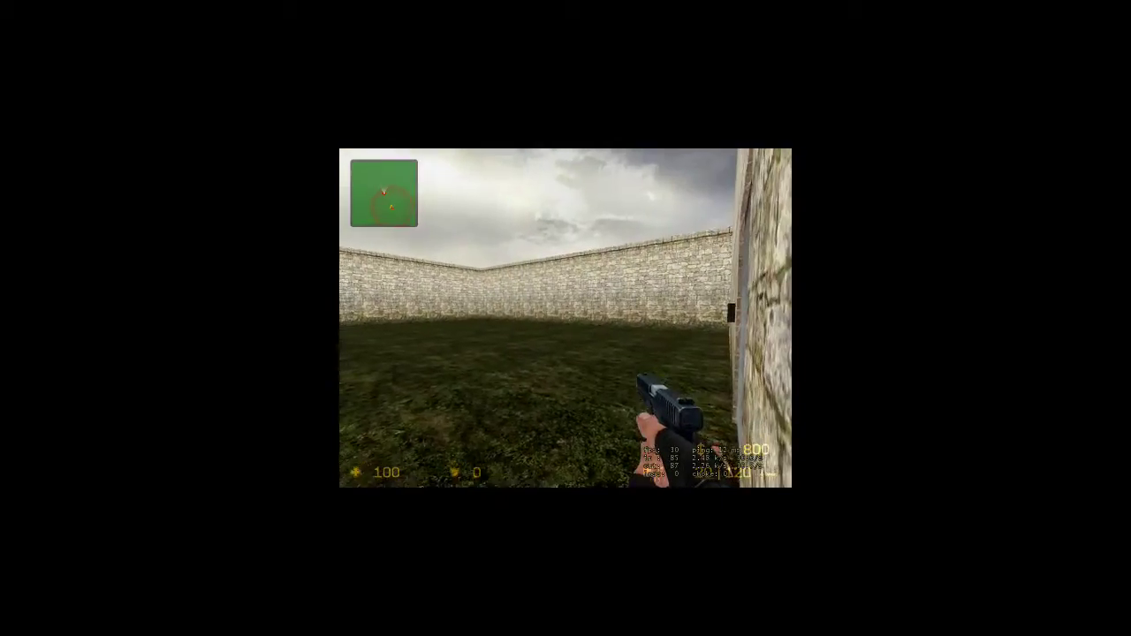
key(w)
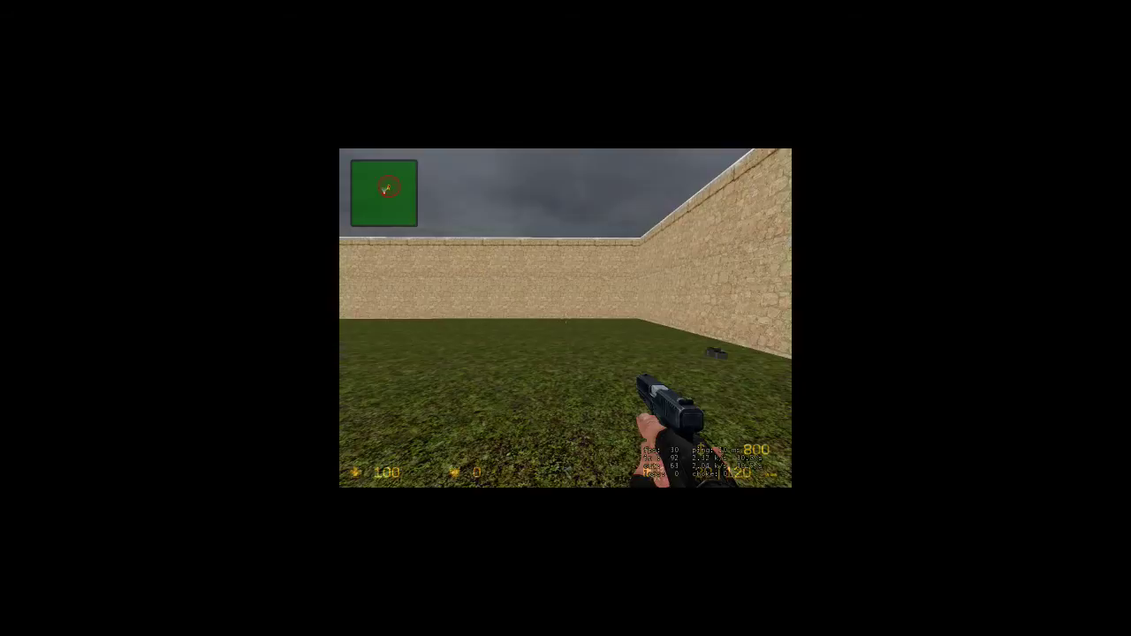
- Run the command bot_add_ct in the developer console to add a counter-terrorist bot
key(grave)
text(add)
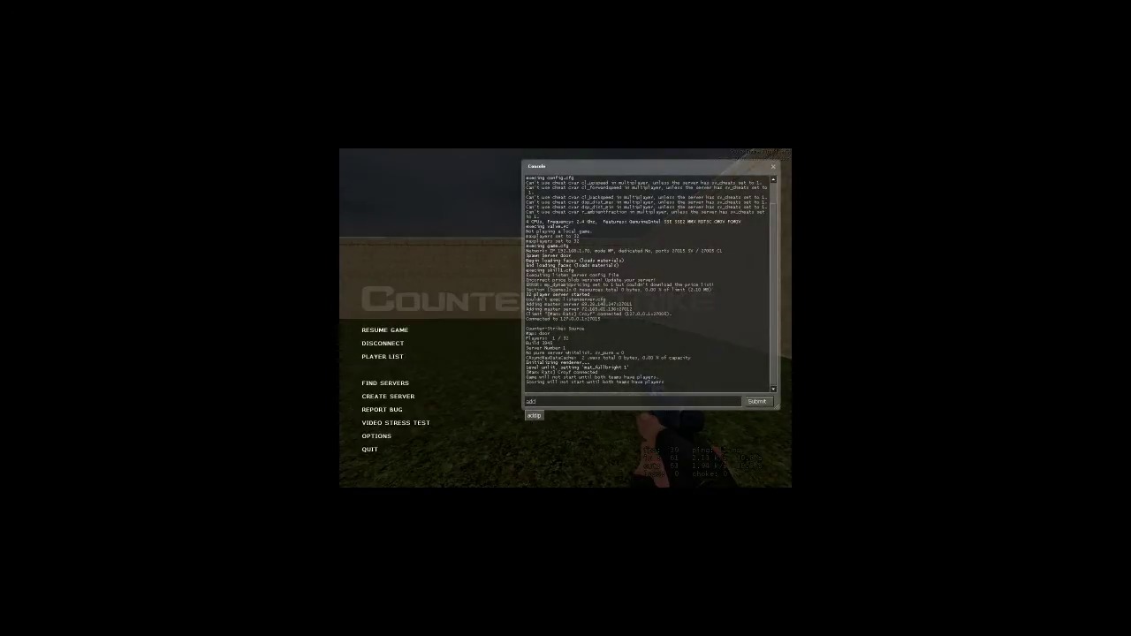
key(BackSpace)
key(BackSpace)
key(BackSpace)
text(bot)
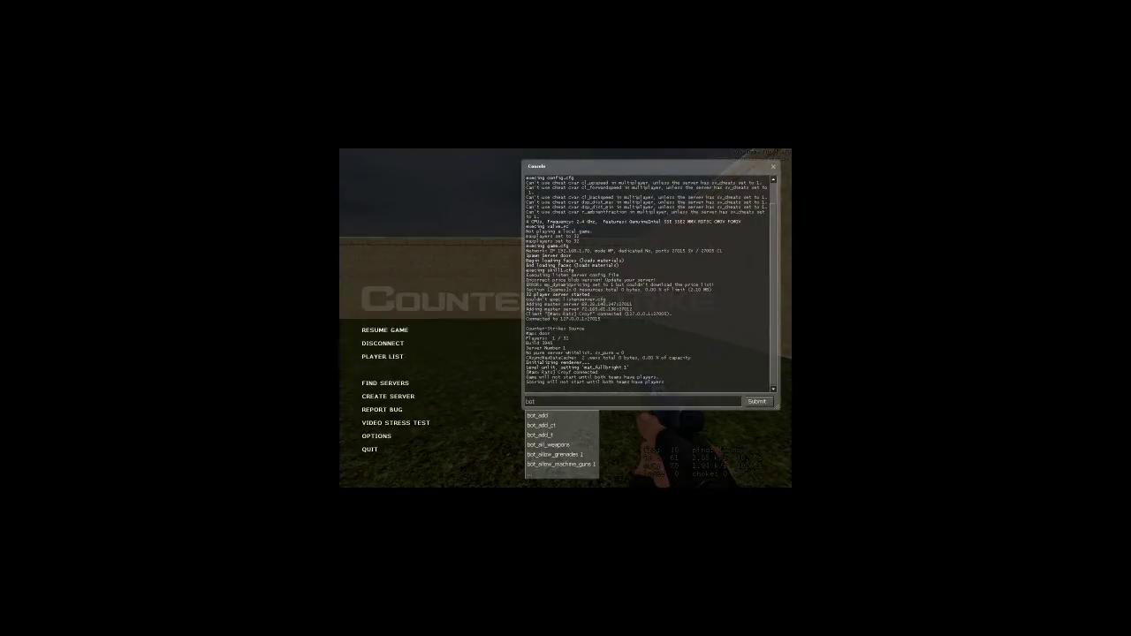
text(_add)
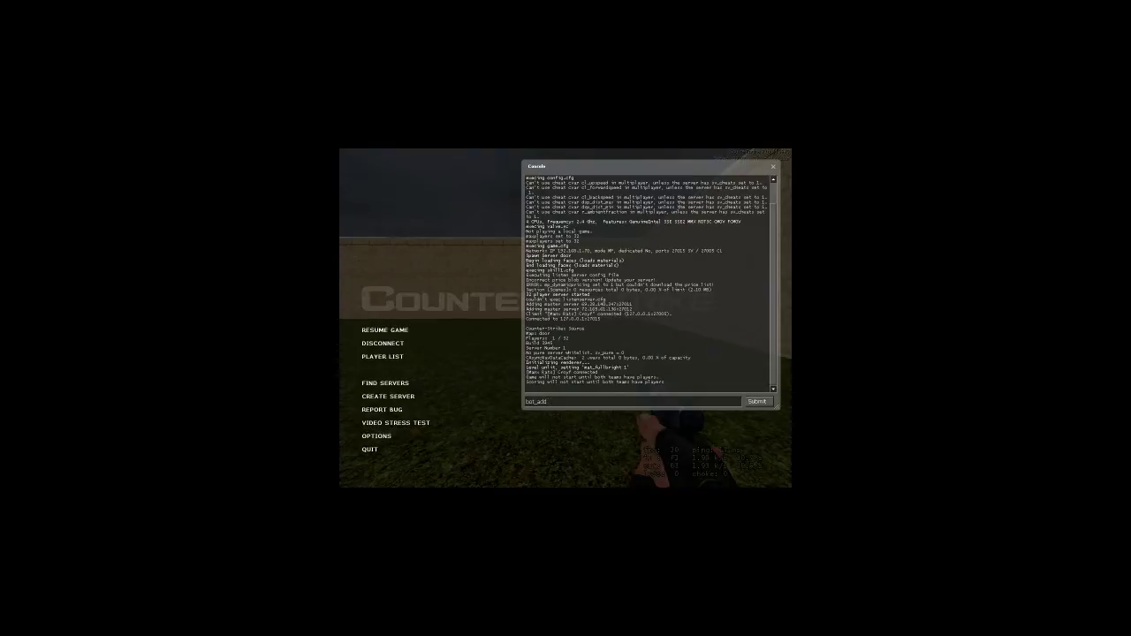
text(_ct)
key(Return)
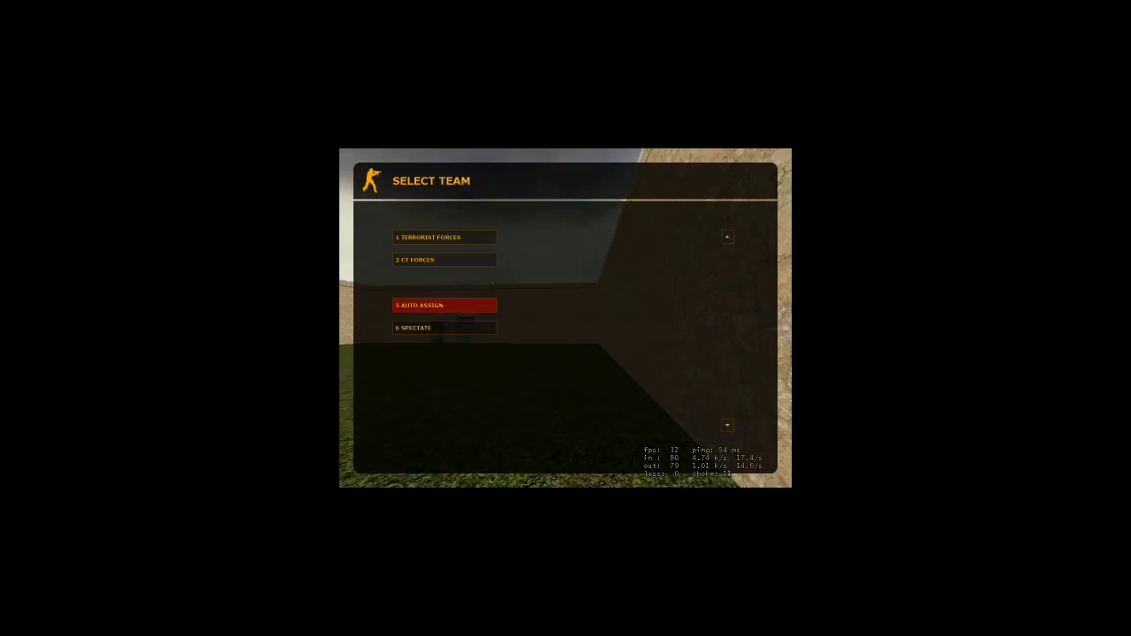
- Choose the Terrorist forces again and enter the round
click(457, 245)
click(469, 260)
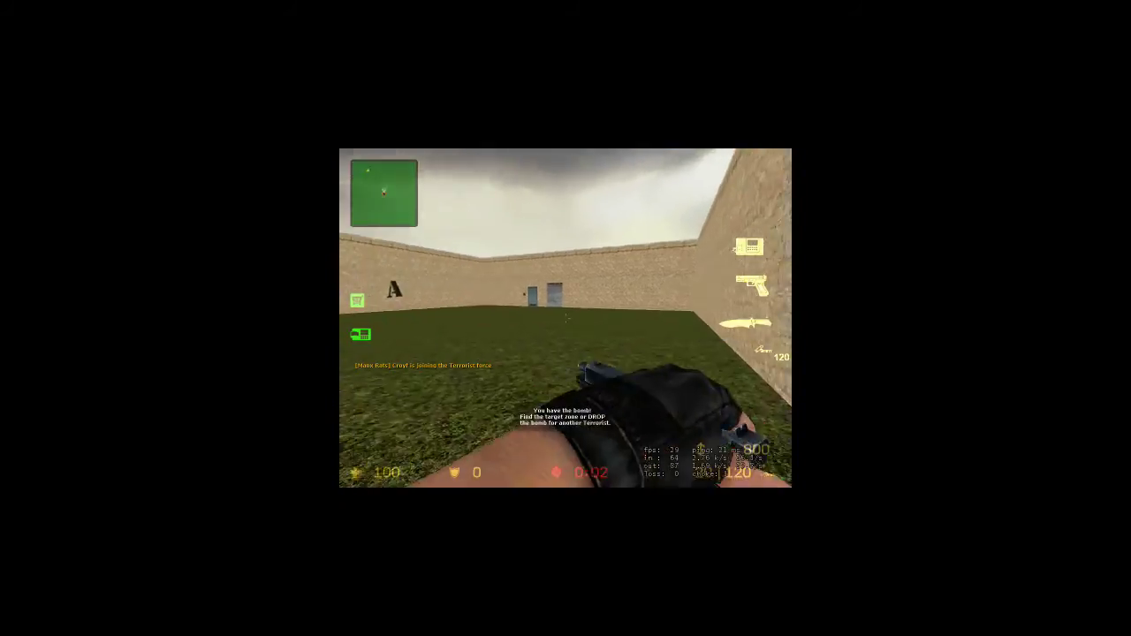
- Run the command bot_add_ct twice in the developer console to add two counter-terrorist bots, and return to the game
key(grave)
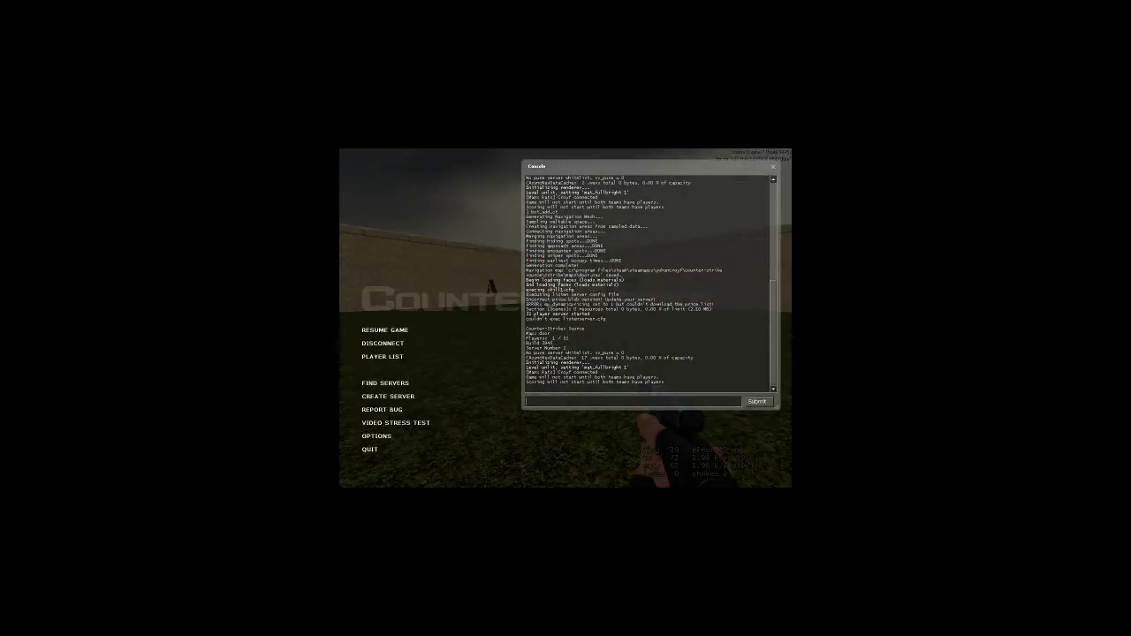
key(Return)
key(Up)
key(Return)
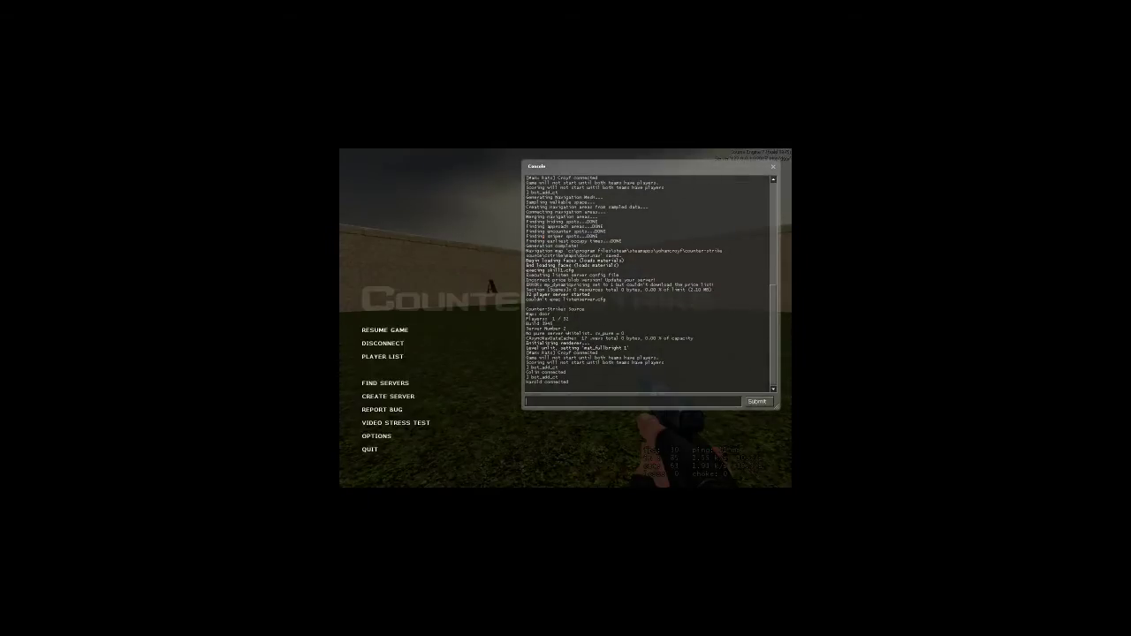
key(grave)
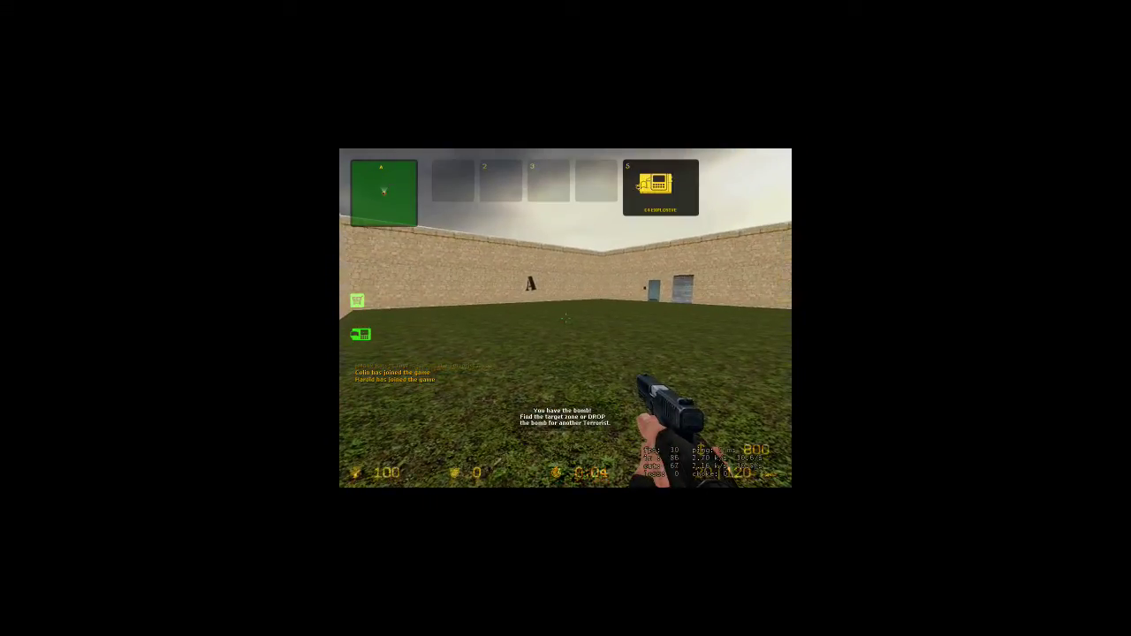
- Walk toward the doors from the Terrorist and Counter-Terrorist sides to test them with bots in play, and pause the game
click(565, 318)
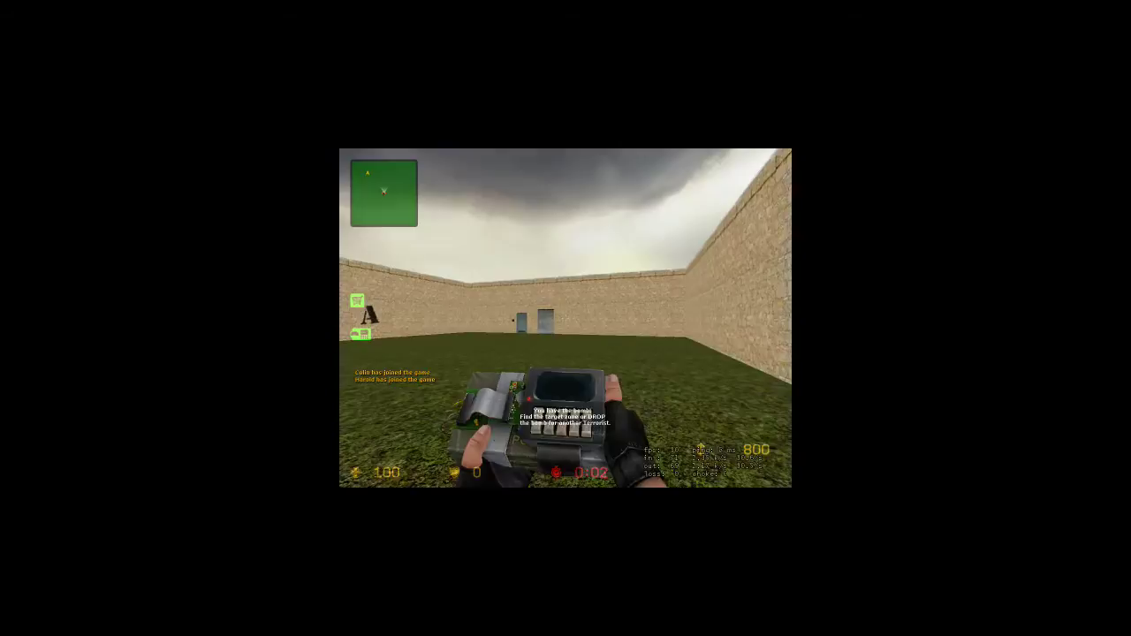
key(w)
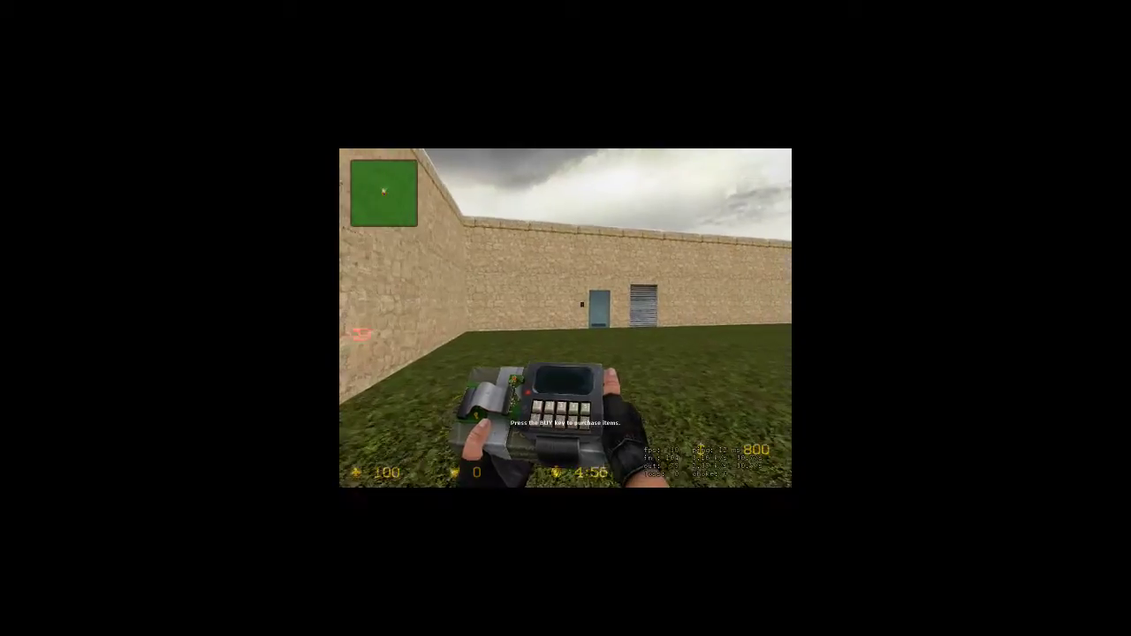
click(566, 318)
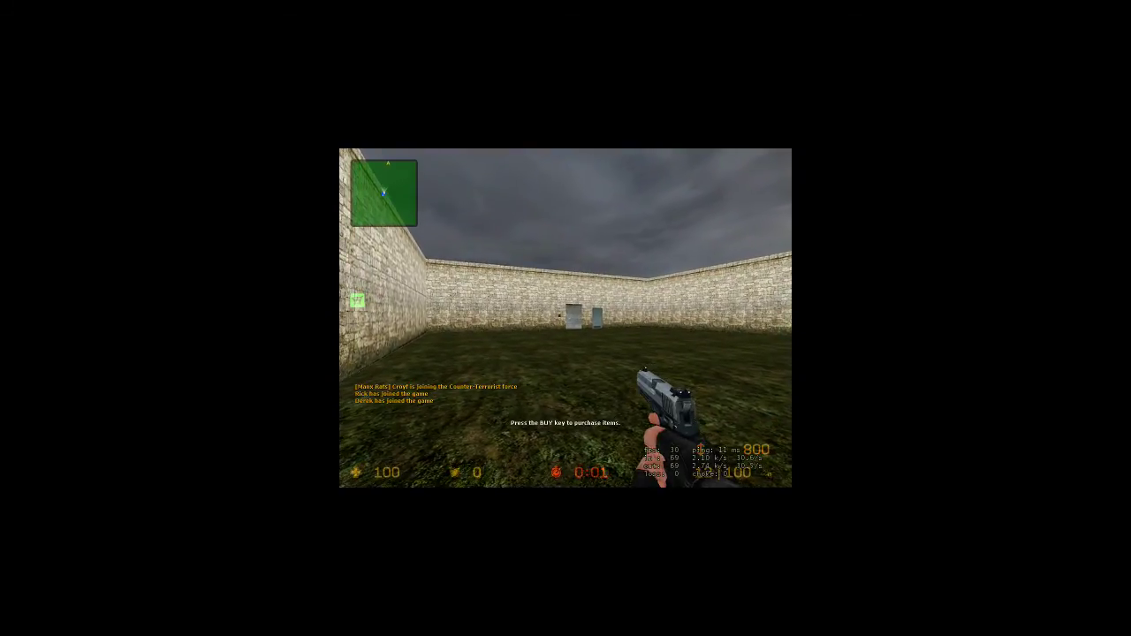
key(w)
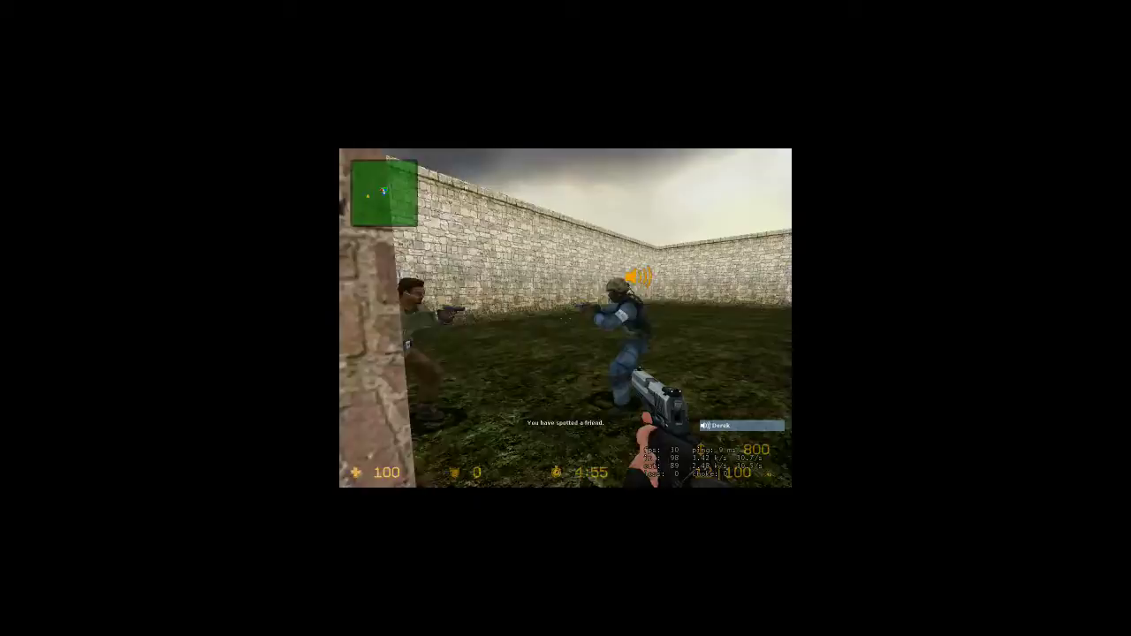
key(Escape)
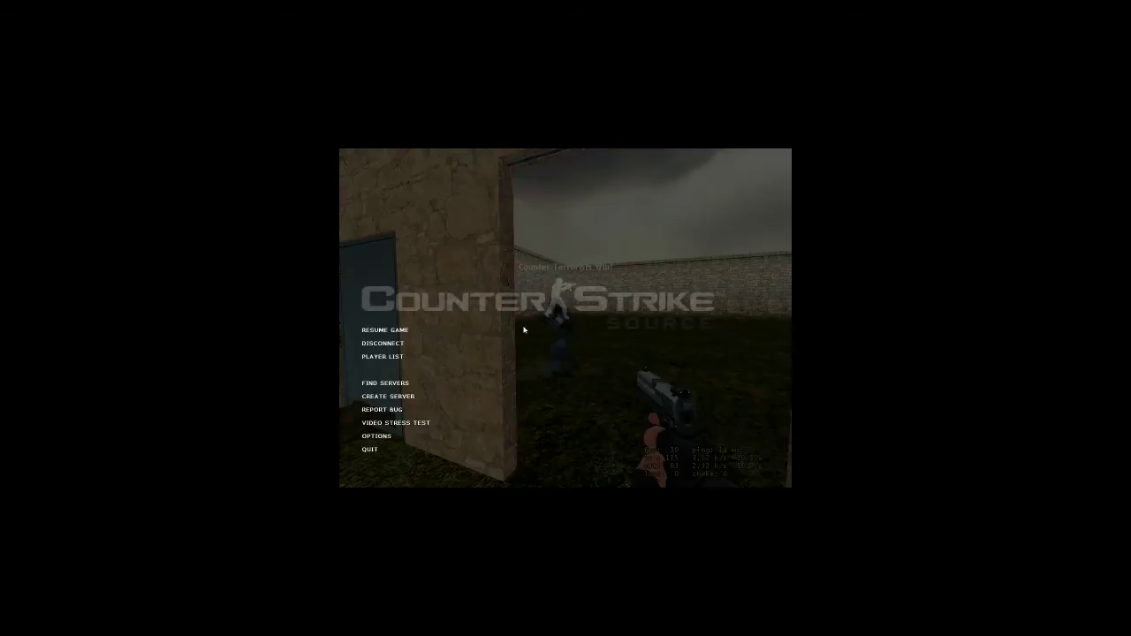